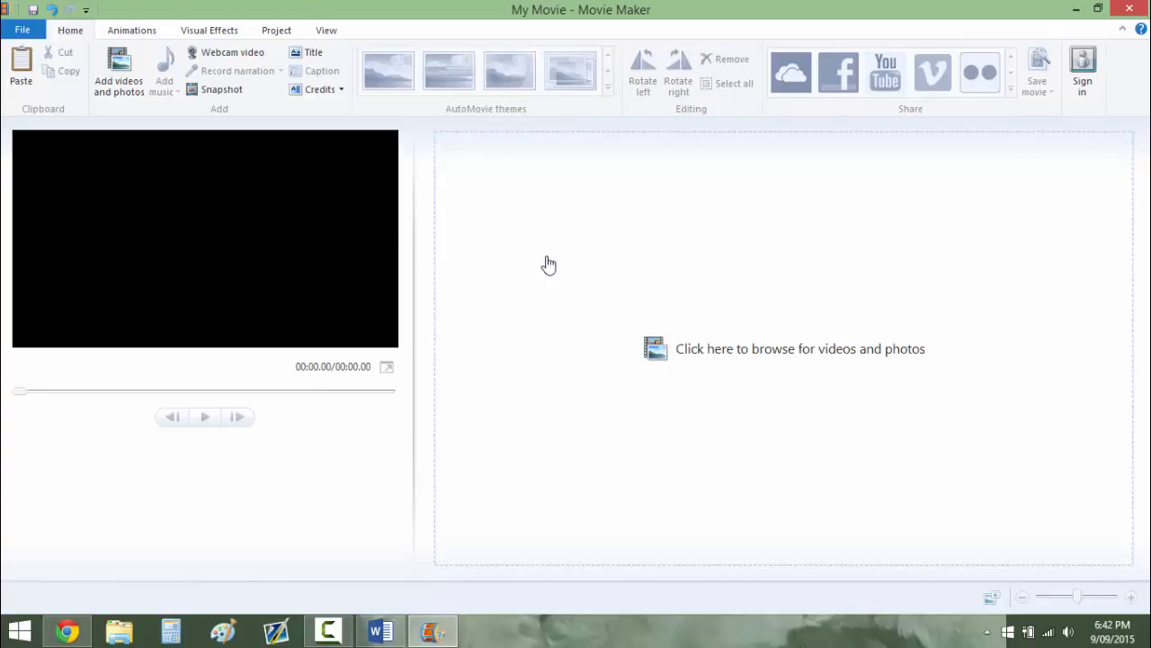
Import the video TTYD DVD (2) from the TTYD folder into the project.
click(657, 356)
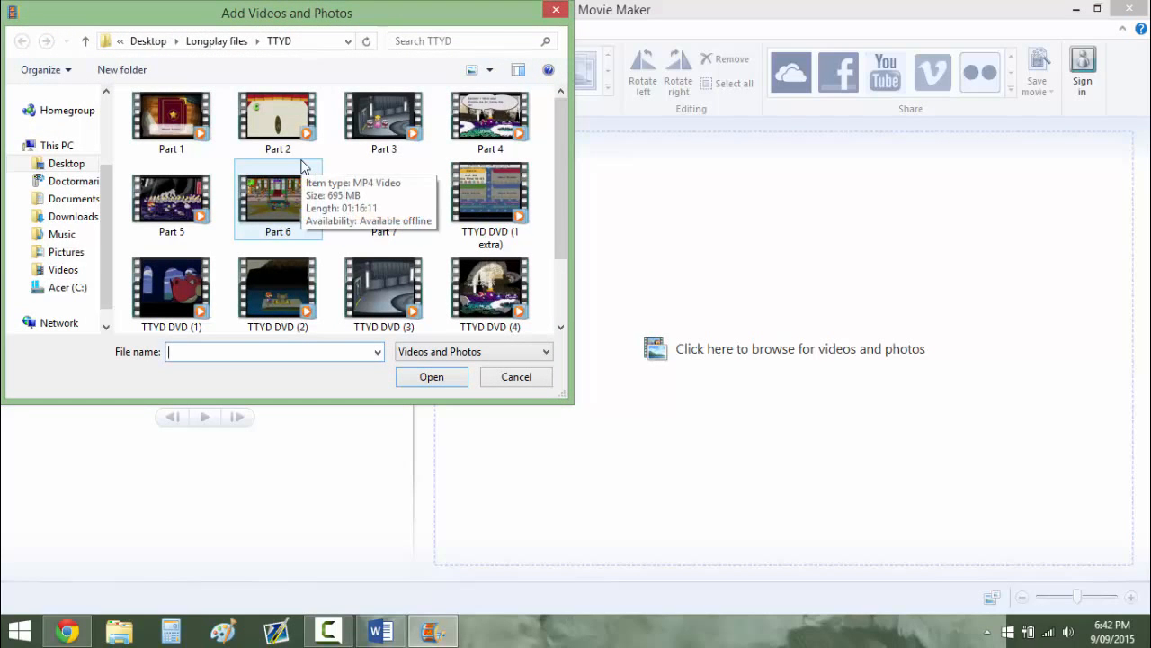
drag(556, 173, 555, 240)
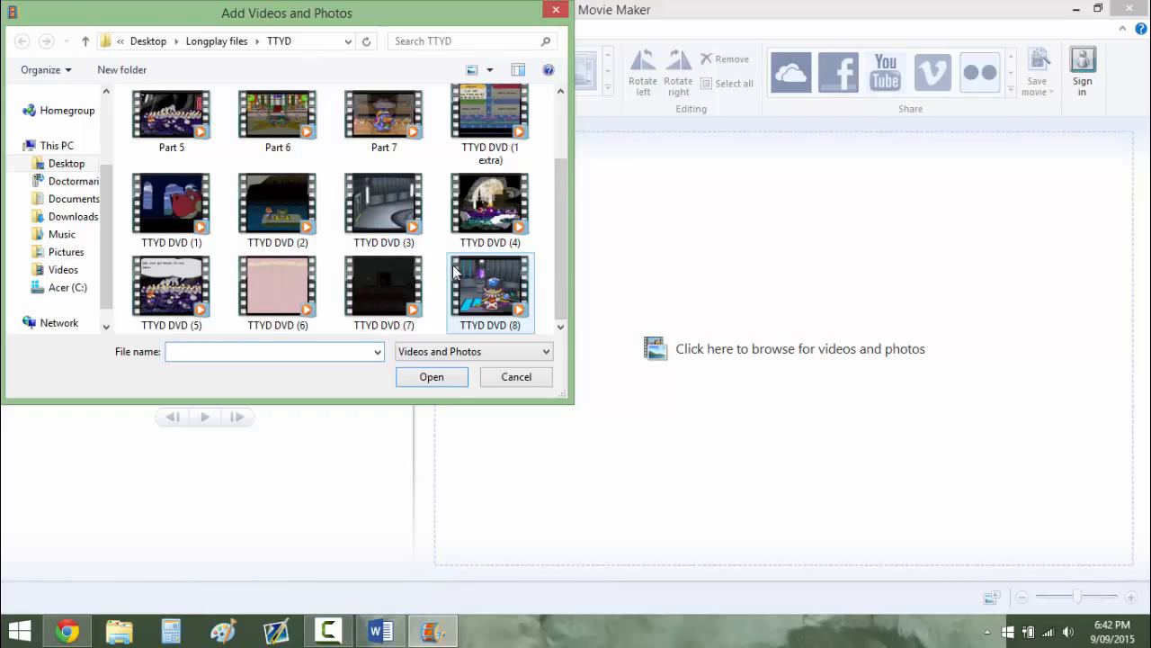
double_click(268, 204)
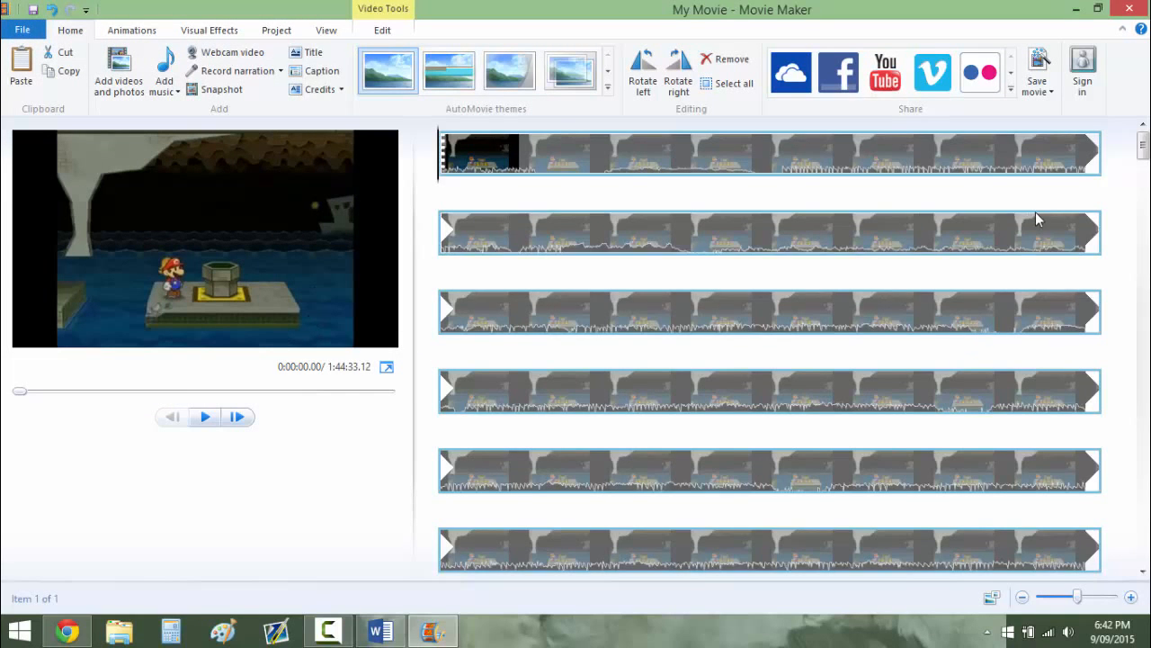
Play the footage to the "You struck first!" curtain and split the video there, at 0:55:49.10.
drag(1142, 144, 1132, 322)
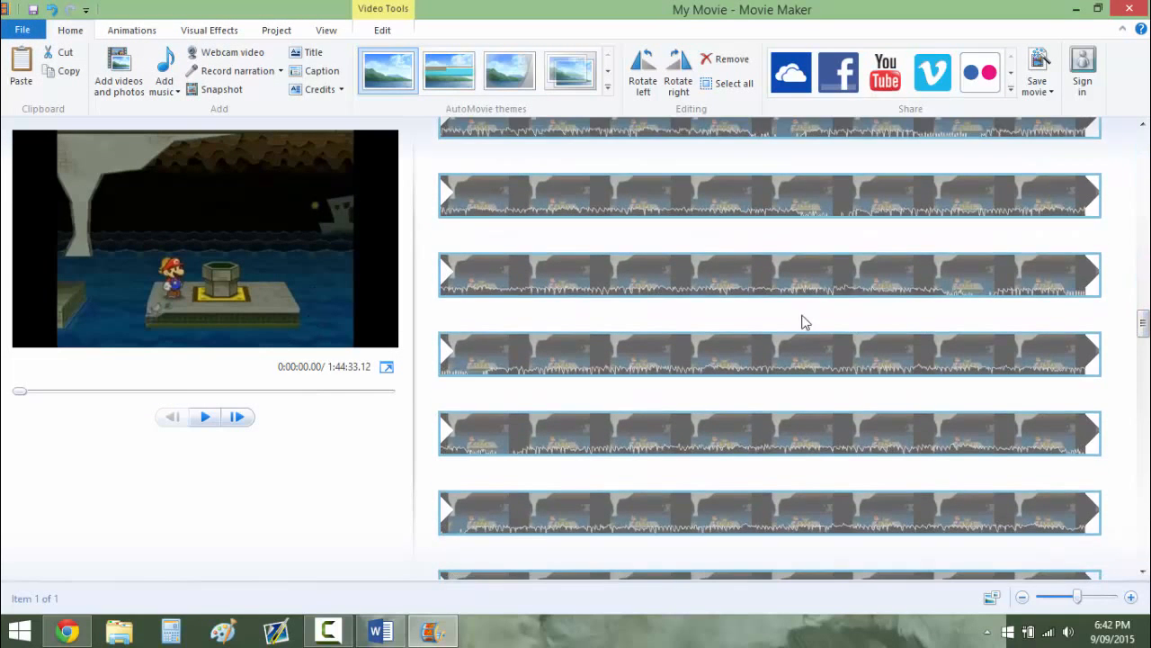
drag(609, 286, 610, 292)
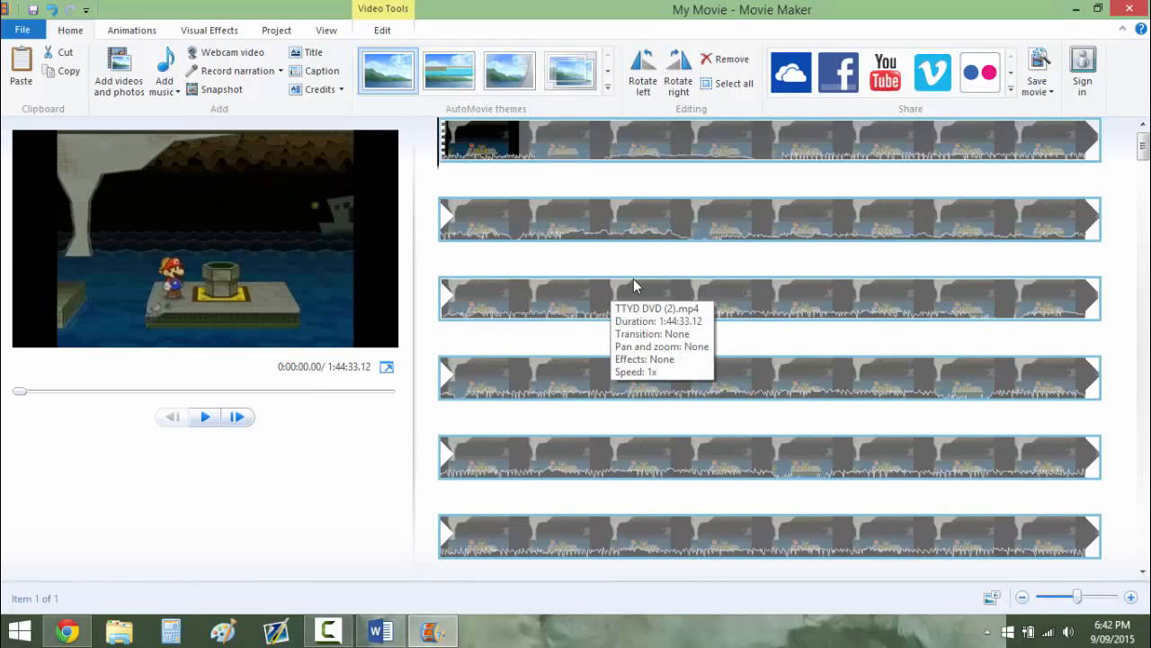
drag(1142, 146, 1140, 365)
click(628, 297)
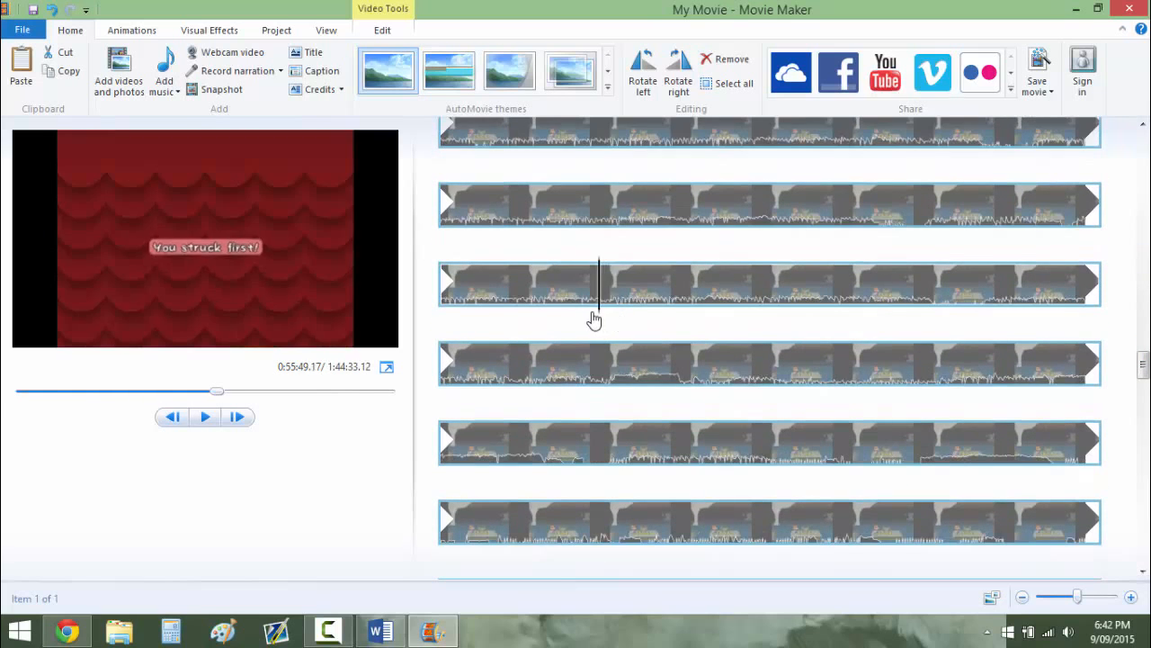
click(645, 319)
drag(647, 319, 596, 313)
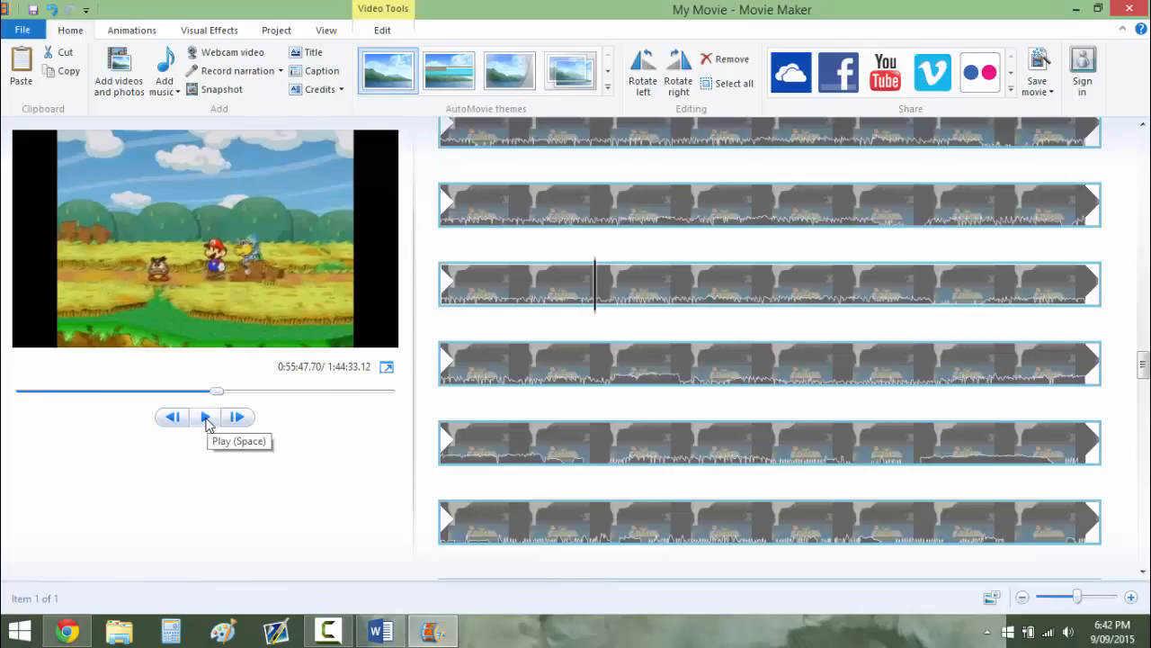
key(XF86AudioLowerVolume)
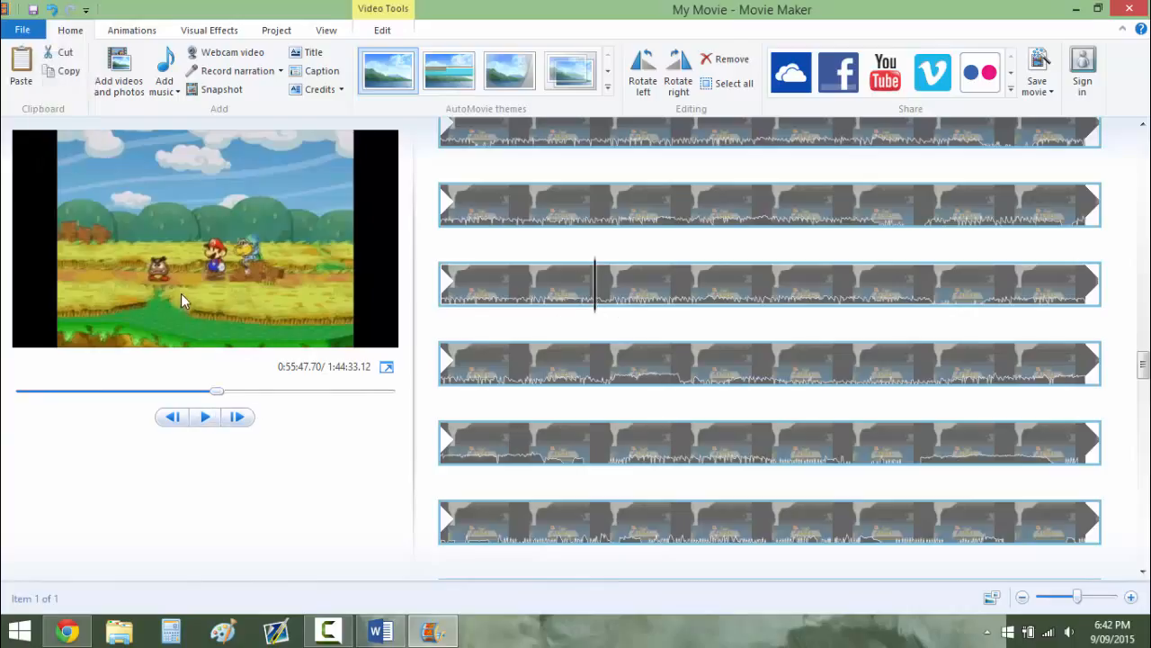
click(206, 418)
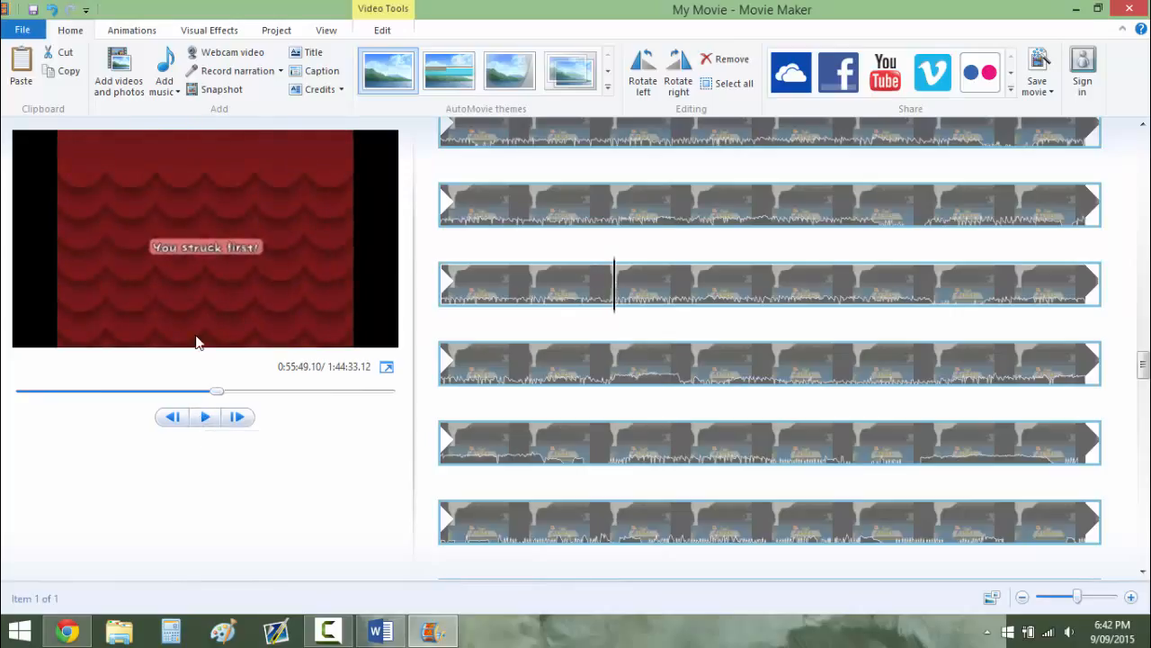
right_click(621, 293)
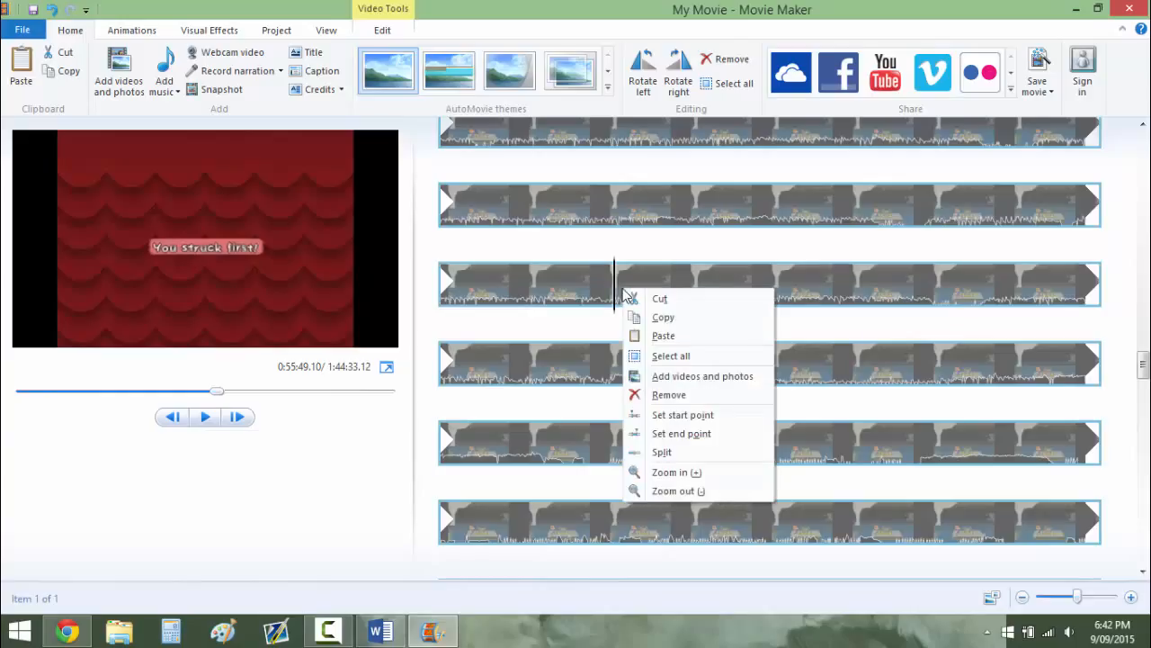
click(662, 451)
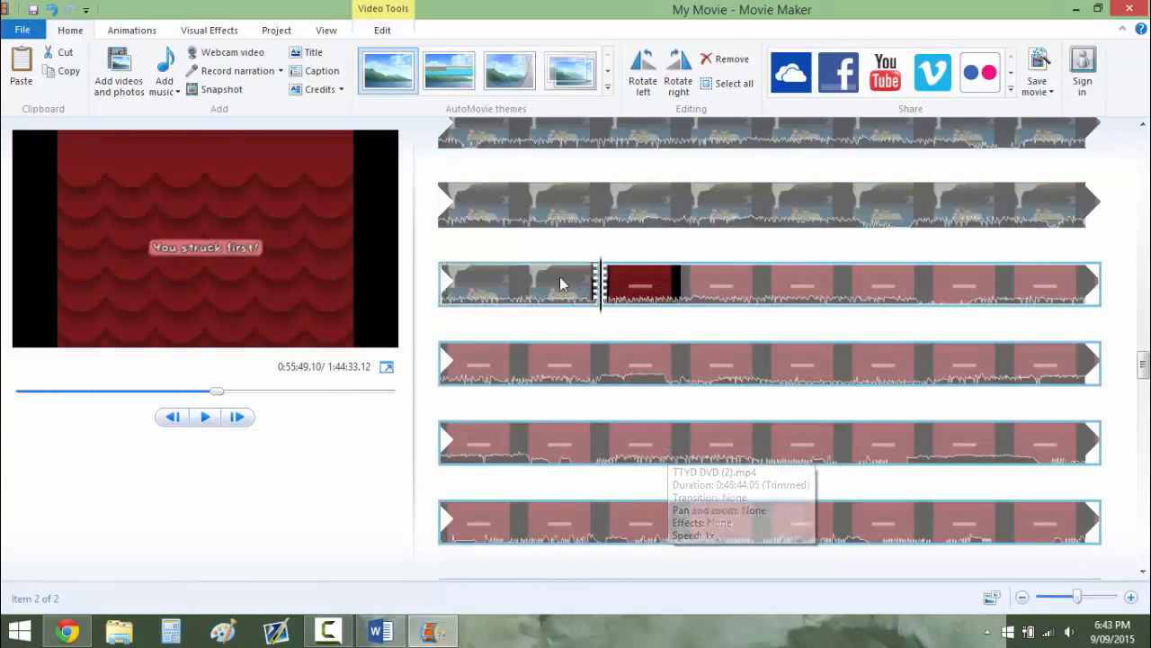
Play through the battle and split the clip where the overworld fades back in, at 0:56:15.90.
click(205, 417)
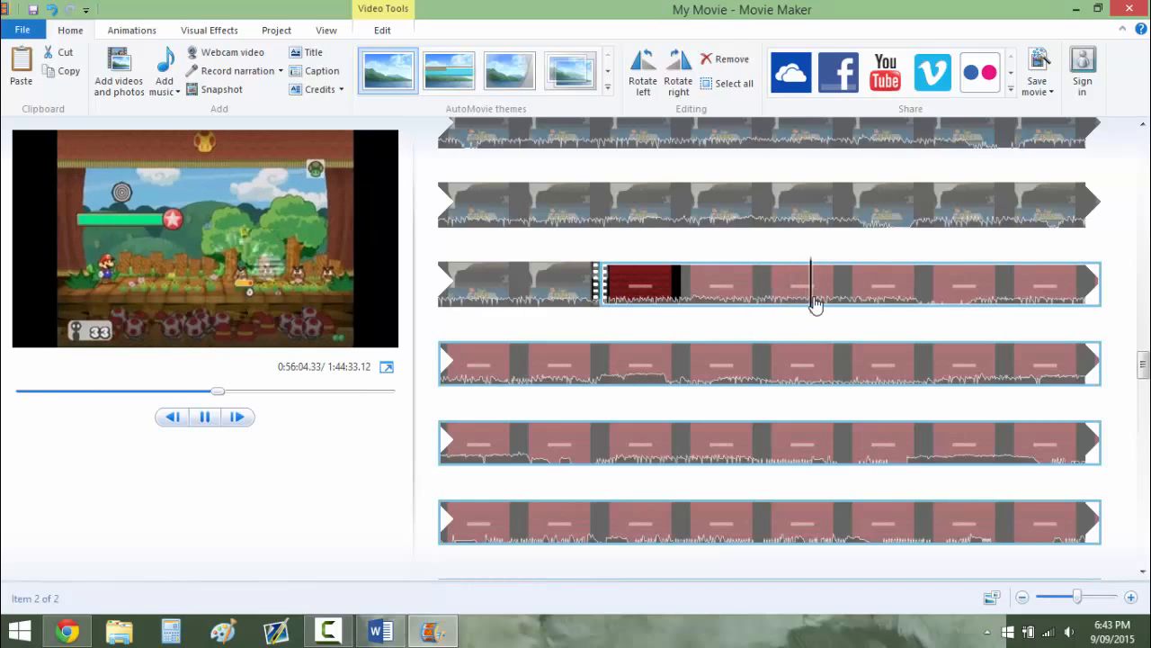
click(206, 417)
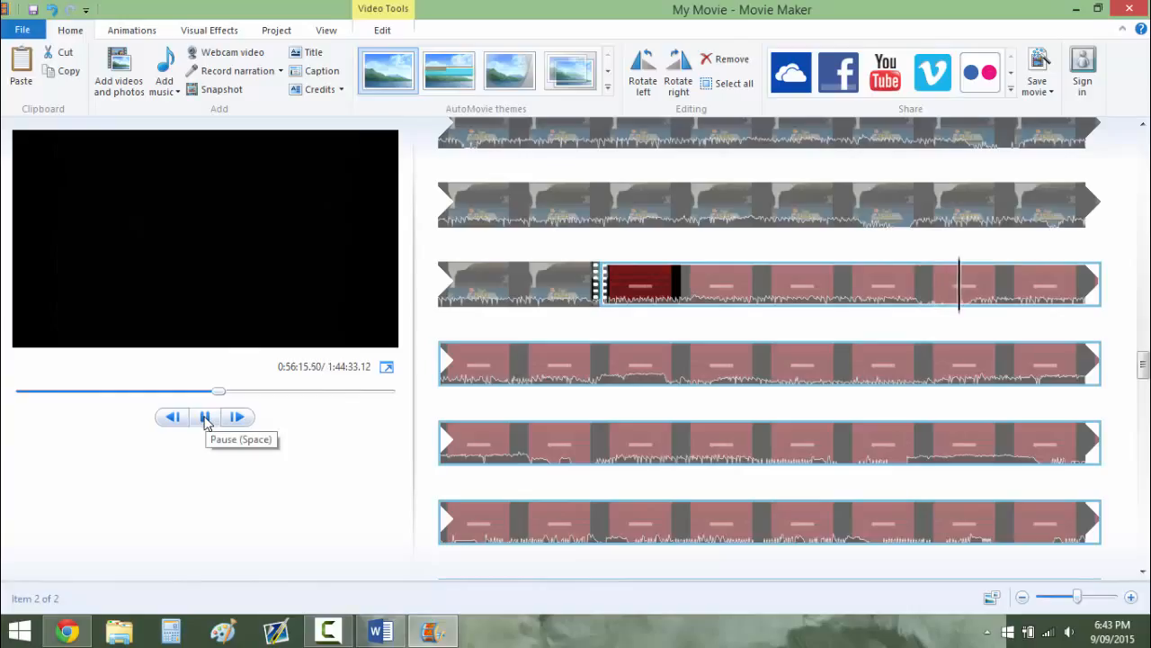
click(205, 418)
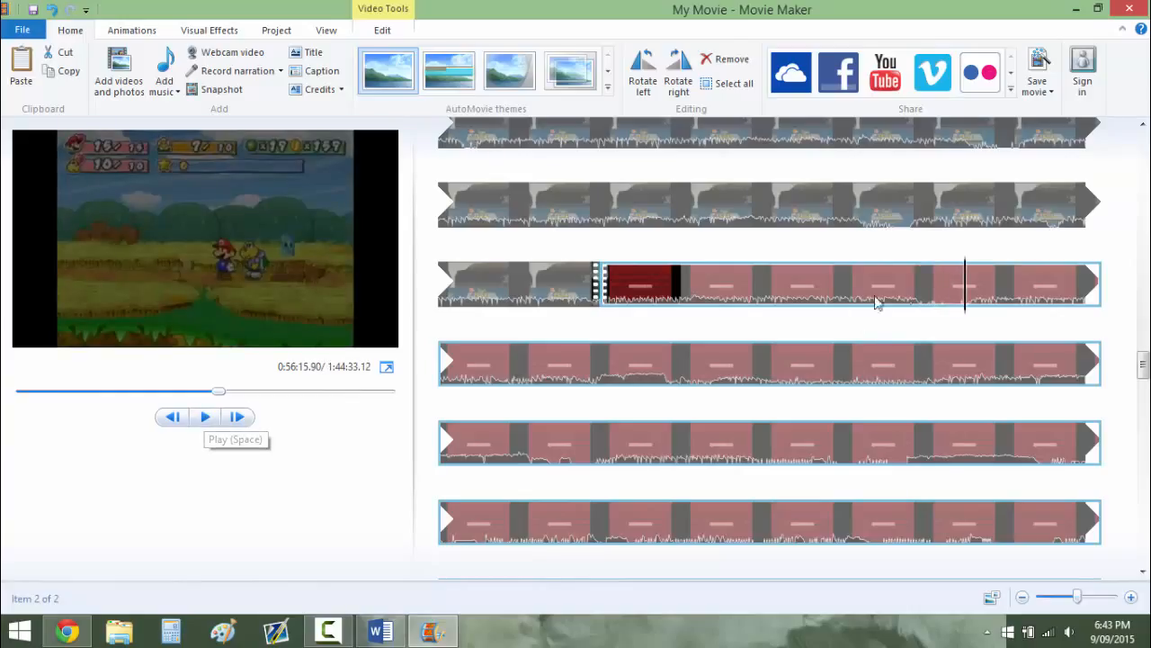
right_click(951, 288)
click(987, 450)
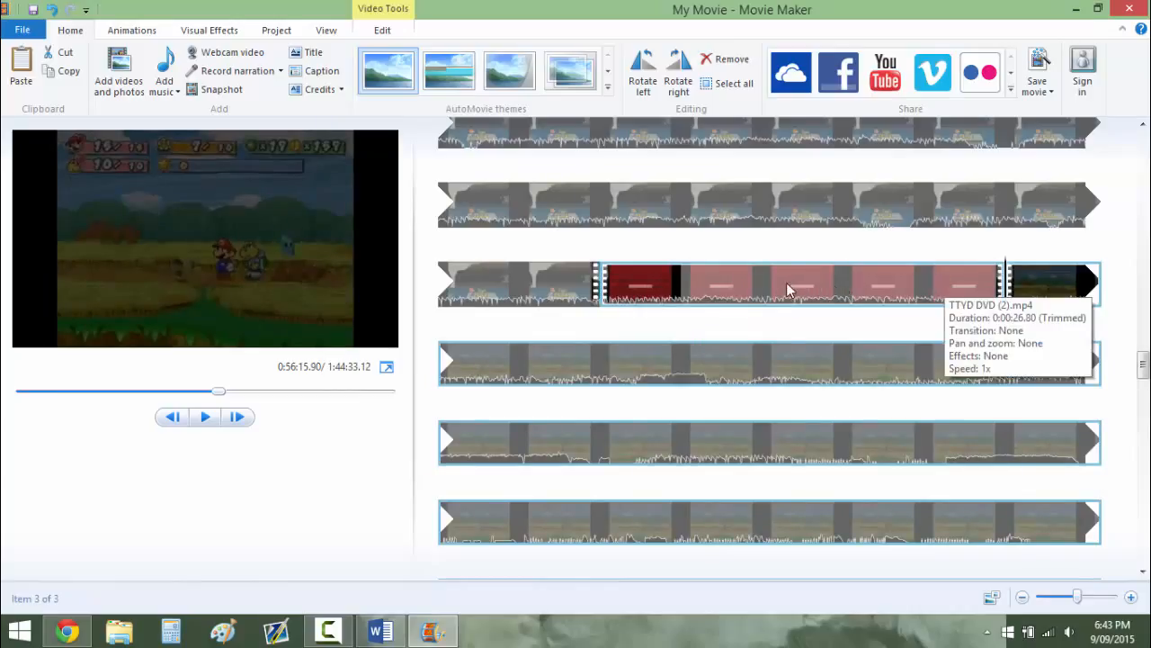
Remove the battle clip between the two split points.
click(705, 324)
right_click(742, 299)
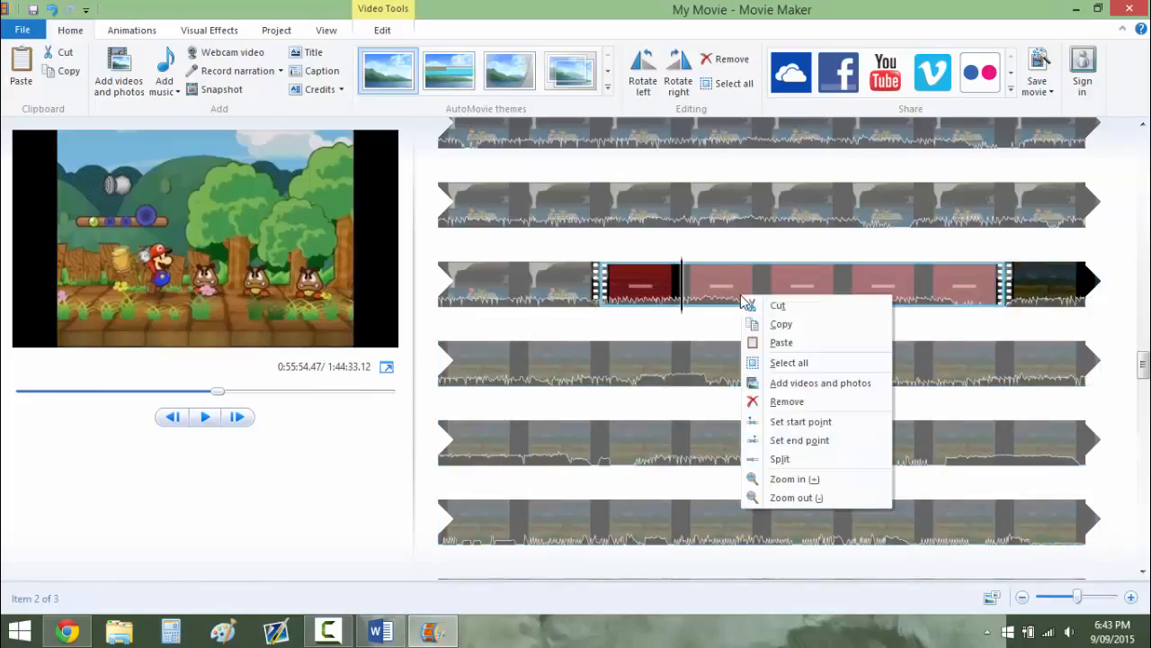
click(786, 402)
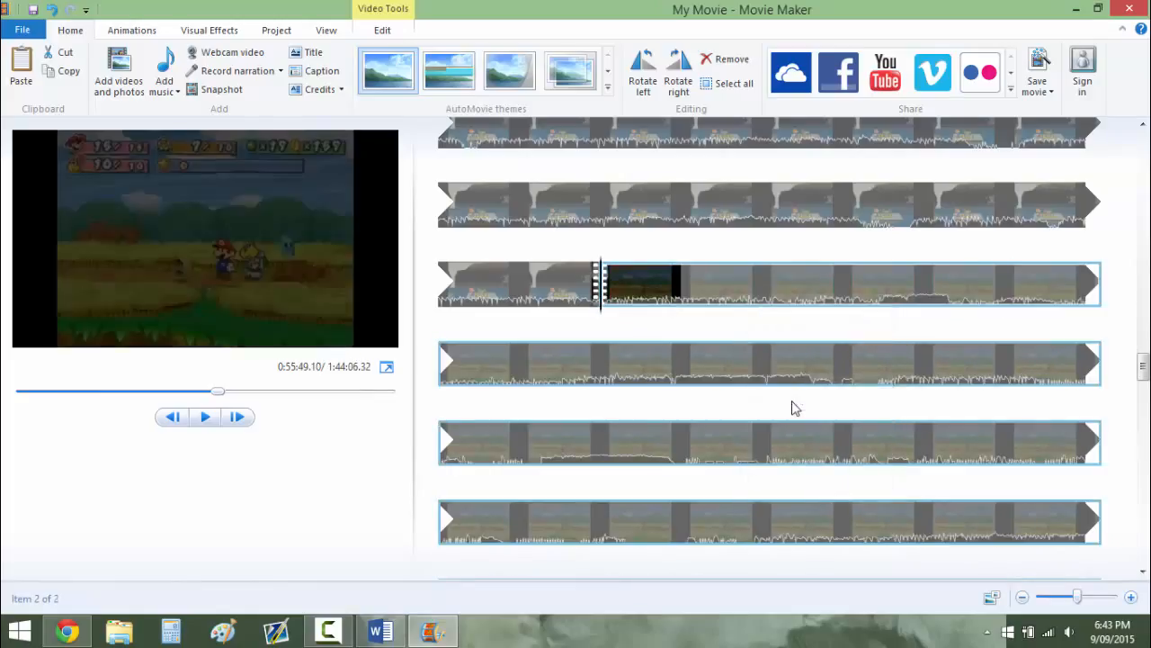
Play back the join between the two remaining clips from shortly before the cut.
click(584, 302)
click(576, 306)
click(567, 306)
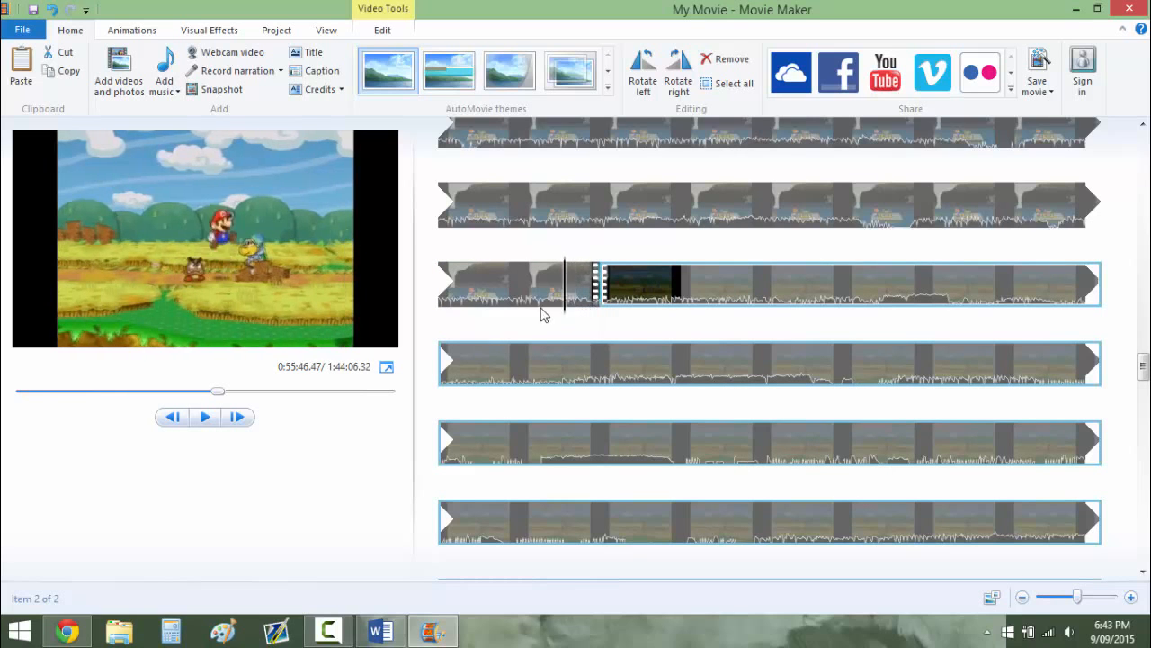
click(205, 417)
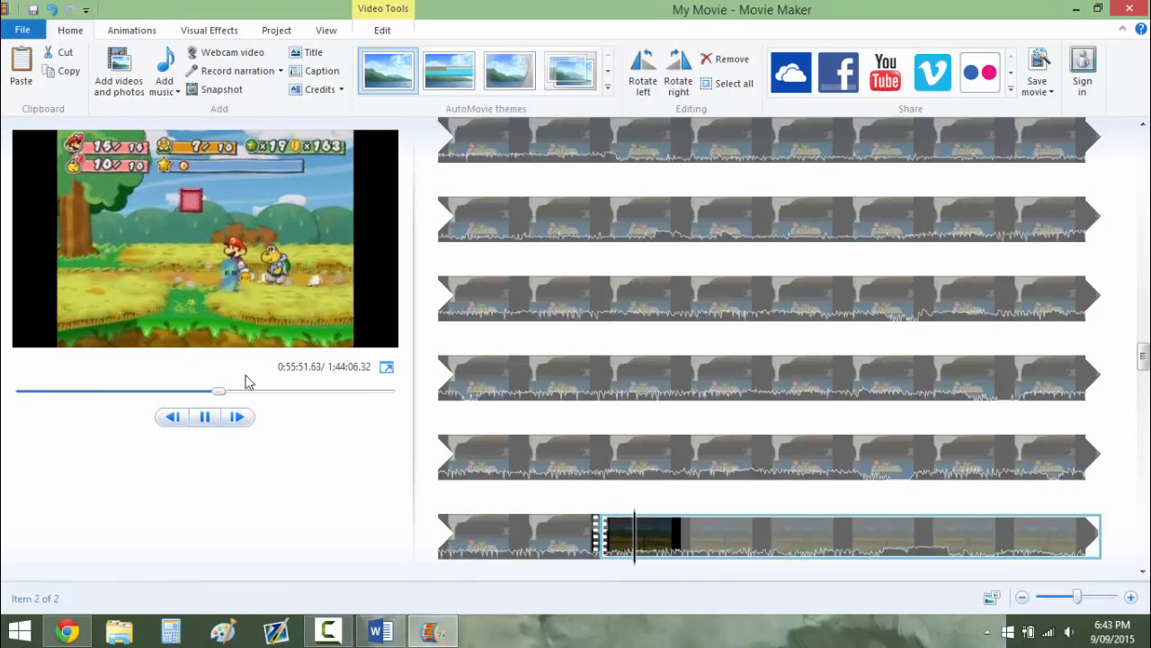
click(214, 419)
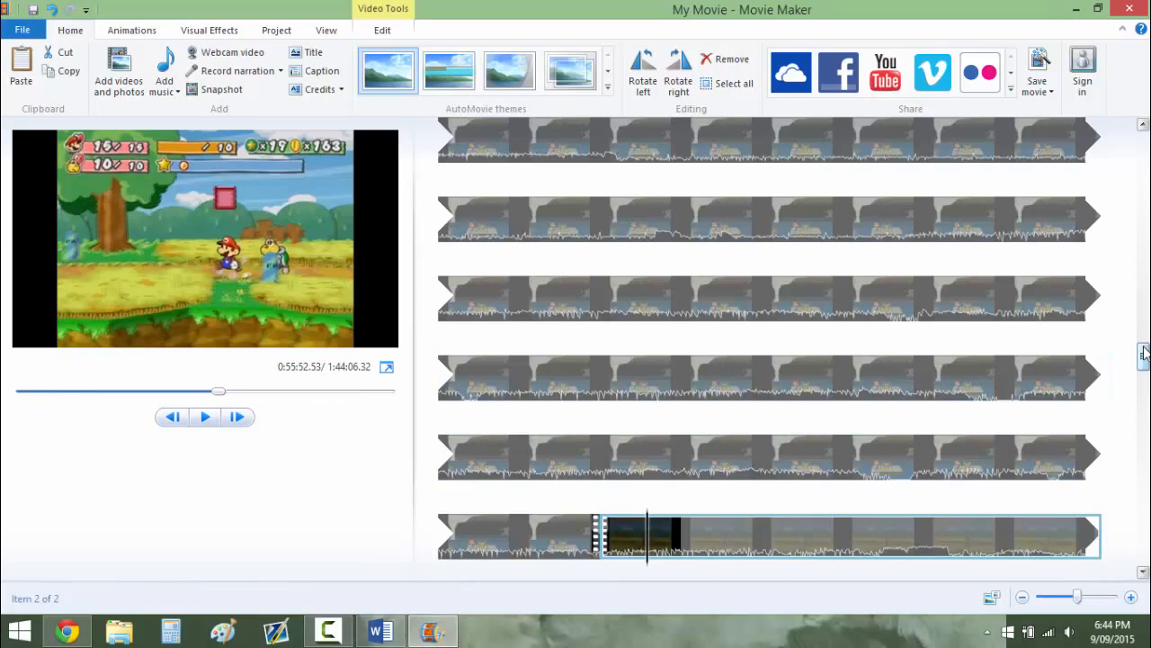
drag(1143, 356, 1143, 362)
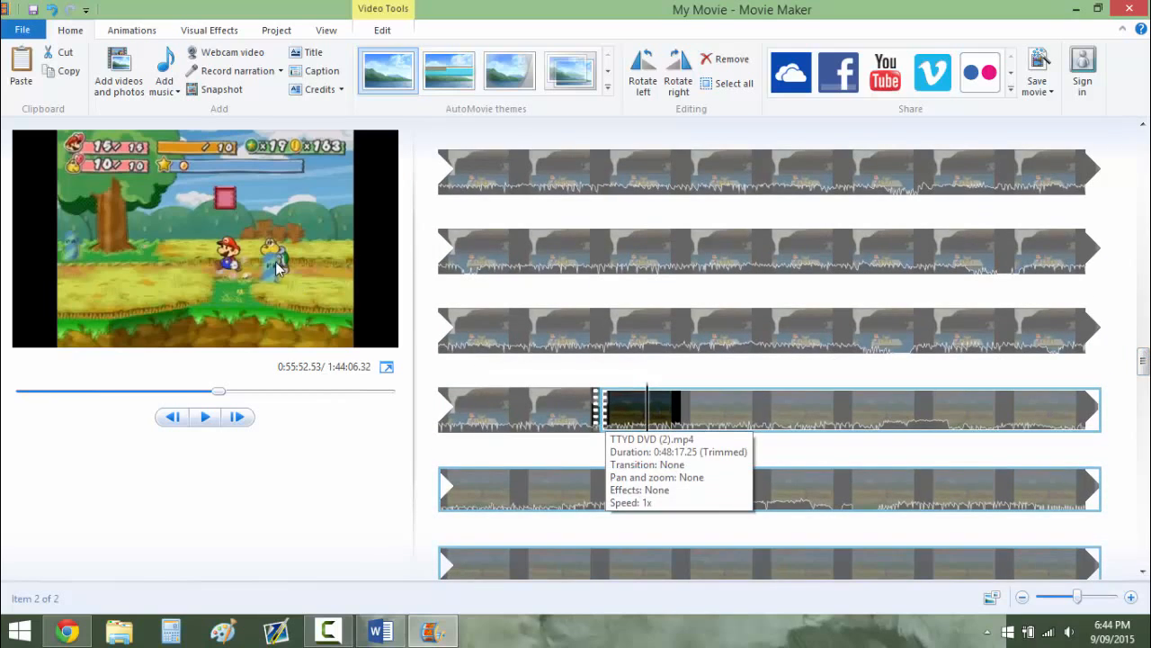
Apply the Page curl bottom-right transition to the start of the second clip.
click(122, 30)
click(559, 74)
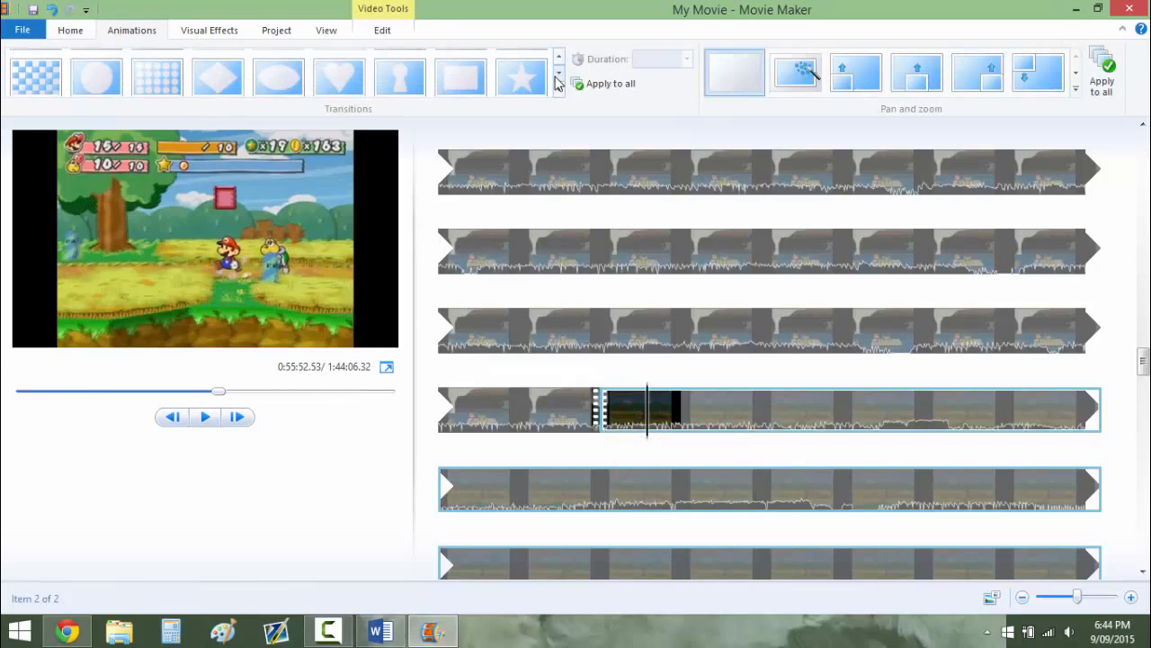
click(557, 75)
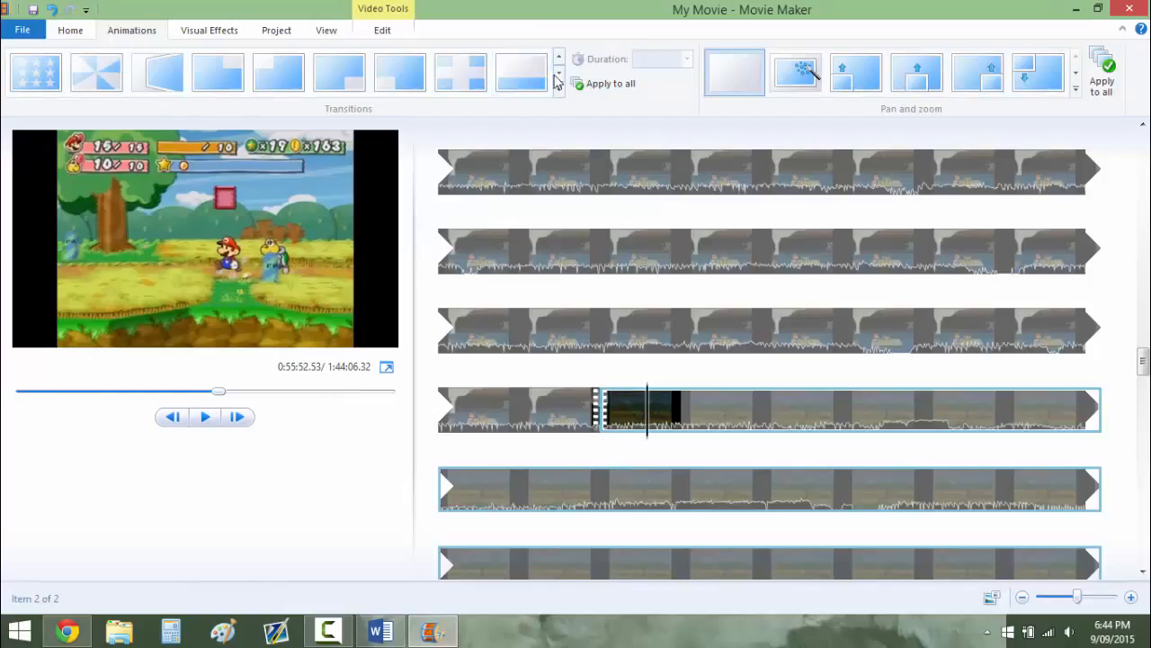
click(558, 75)
click(559, 76)
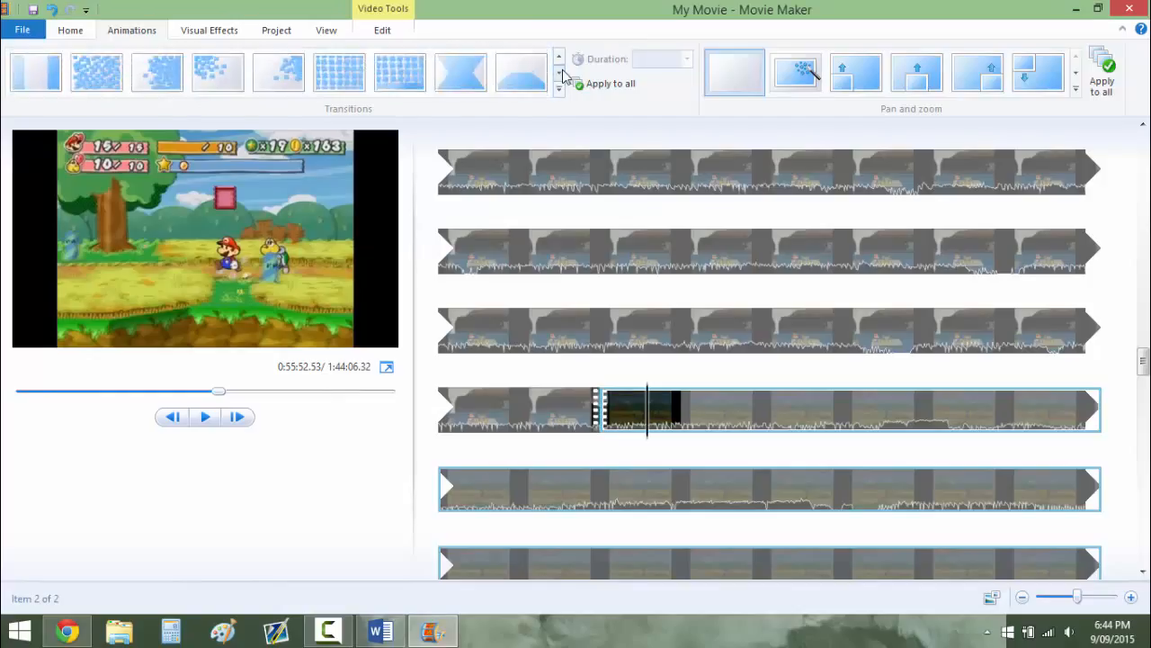
click(559, 76)
click(150, 79)
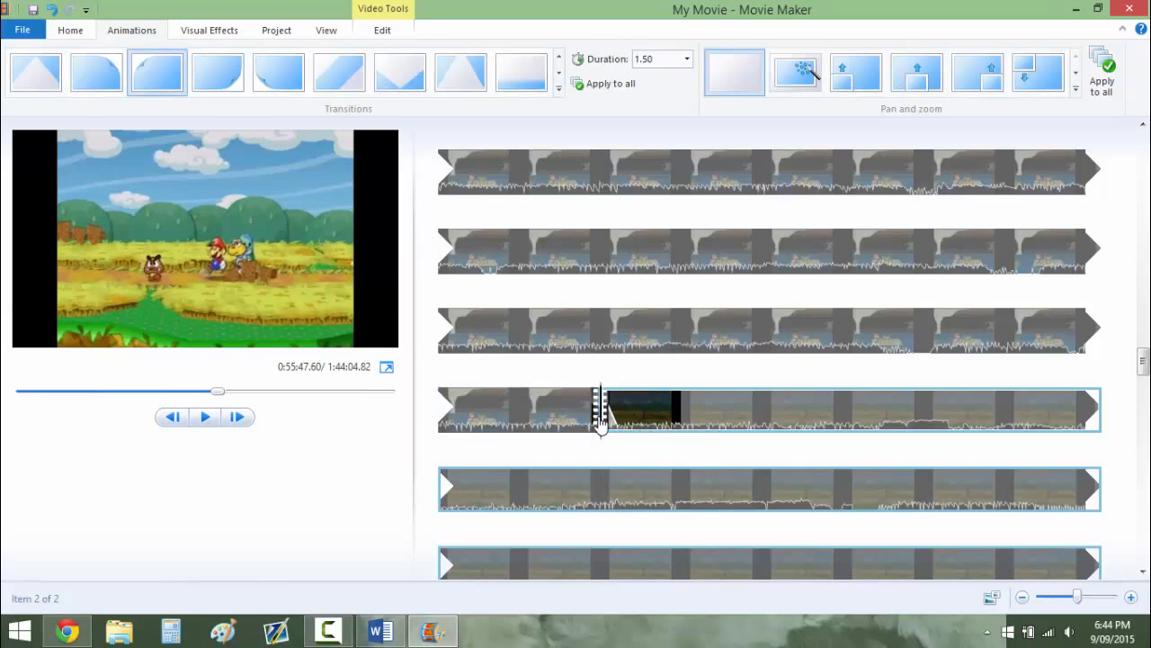
Preview the page curl transition by playing from just before the join.
click(576, 424)
click(205, 417)
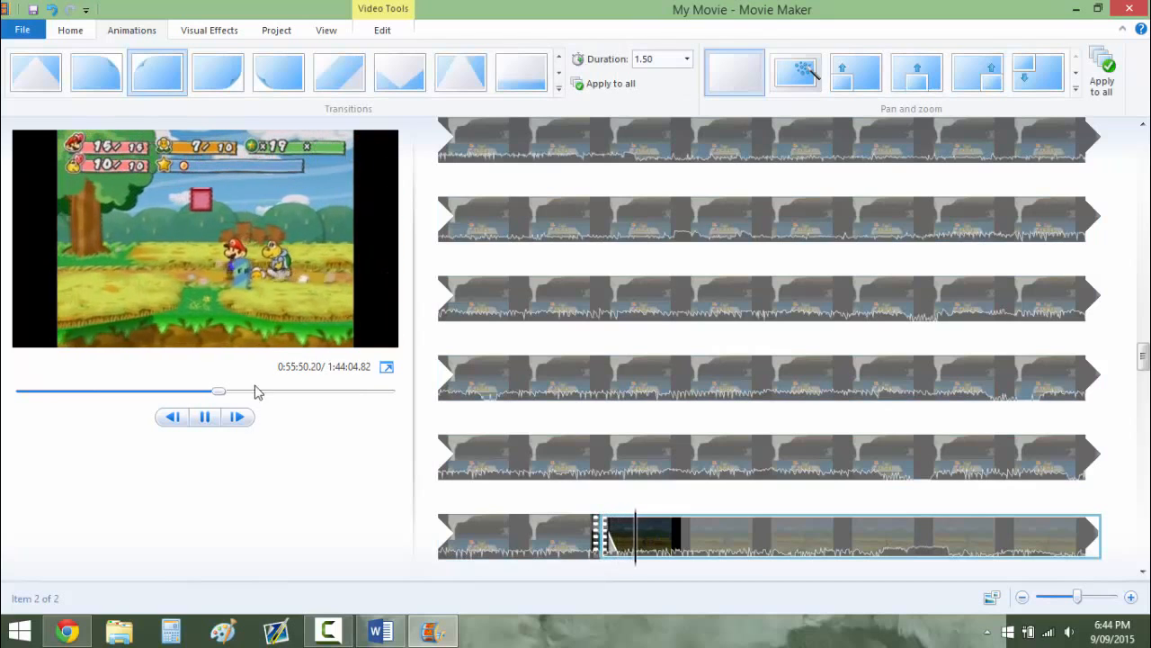
click(205, 416)
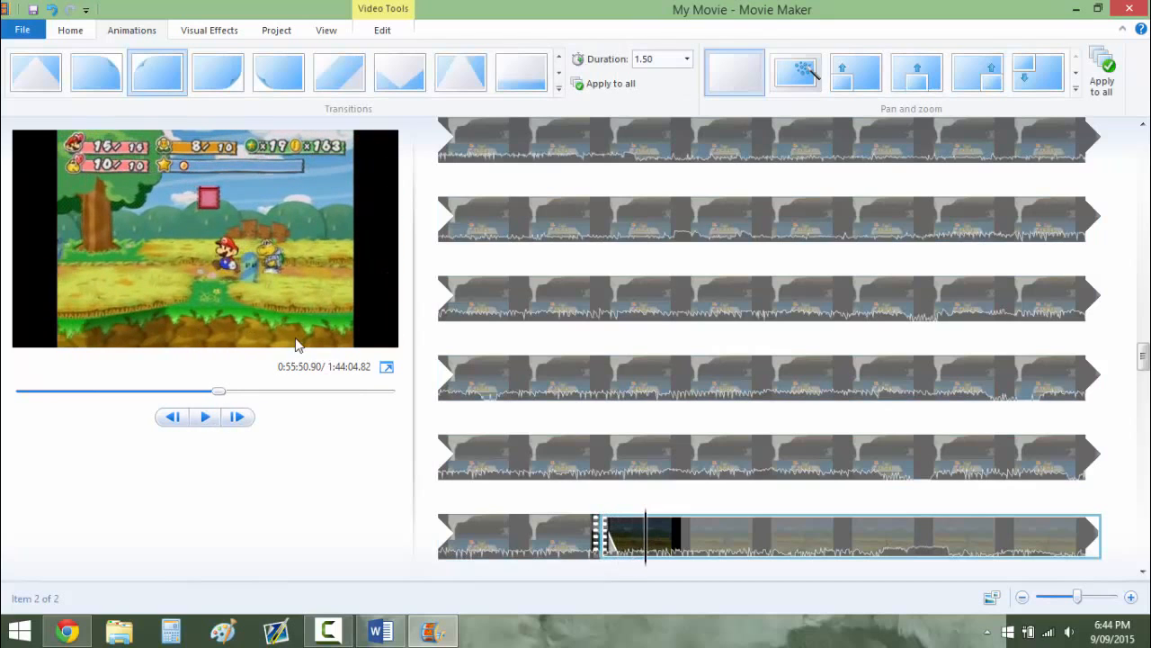
click(560, 72)
click(557, 59)
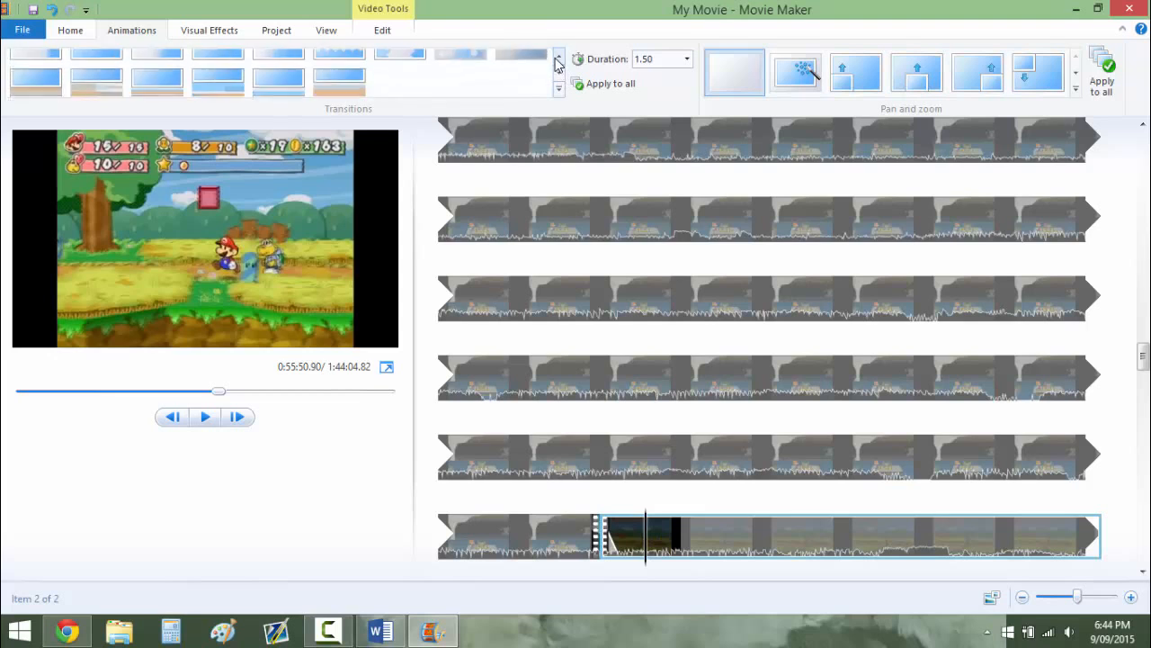
click(556, 58)
click(557, 58)
click(557, 58)
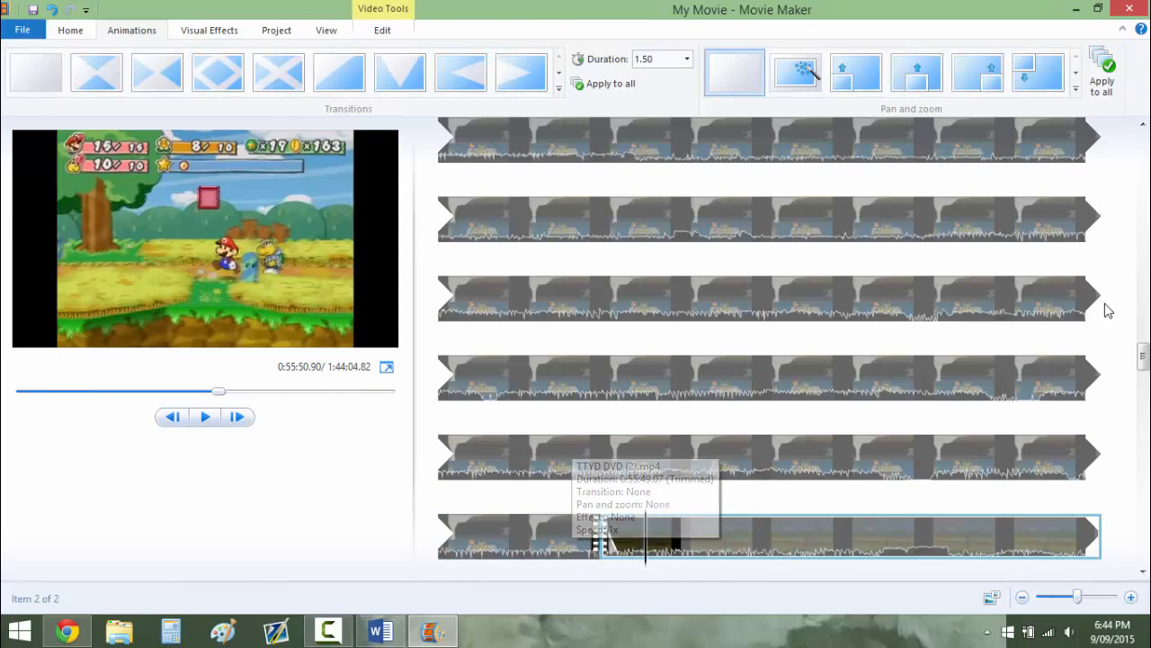
Play the second clip on to 0:56:00.67 and split it at that point.
scroll(953, 412, down, 2)
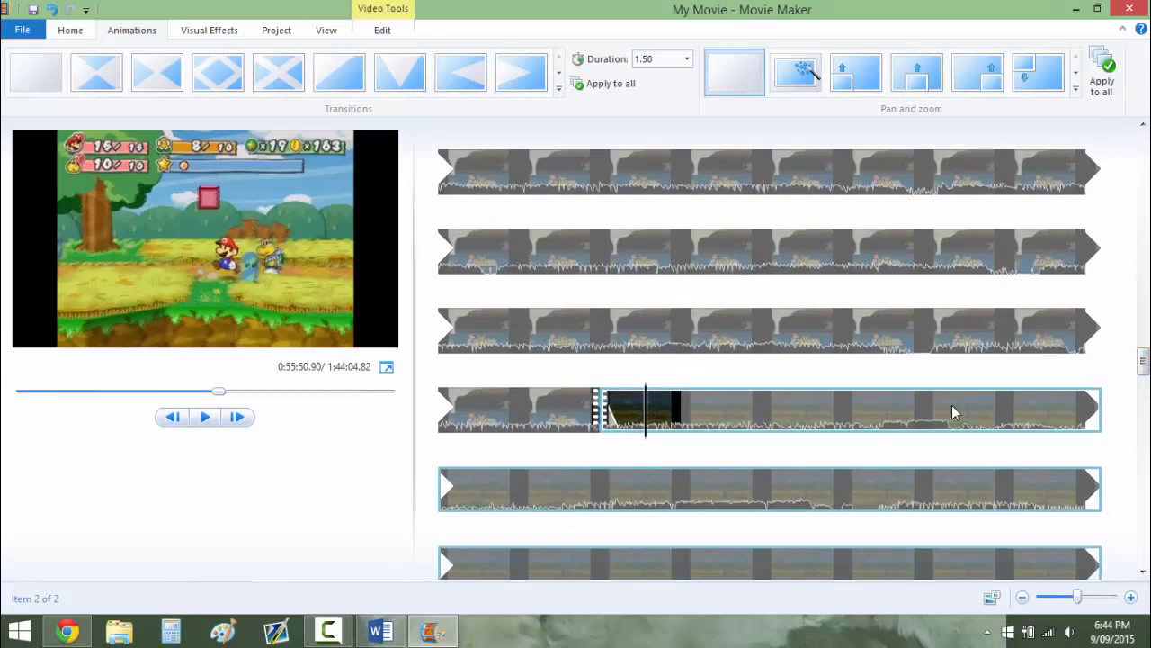
click(216, 421)
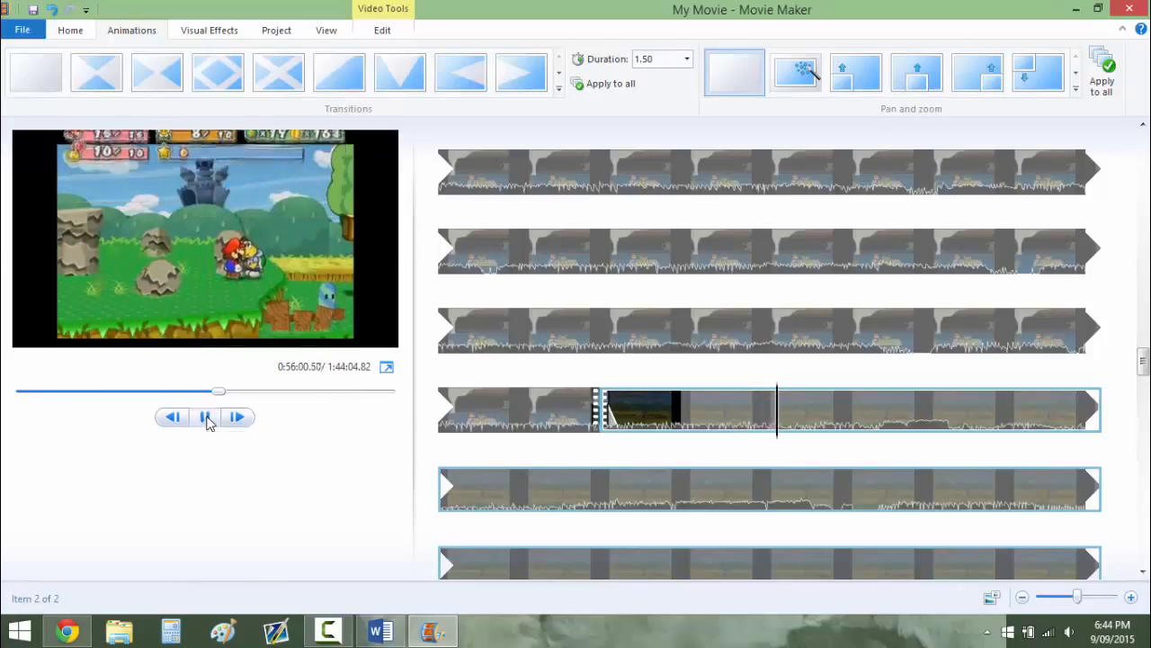
click(206, 419)
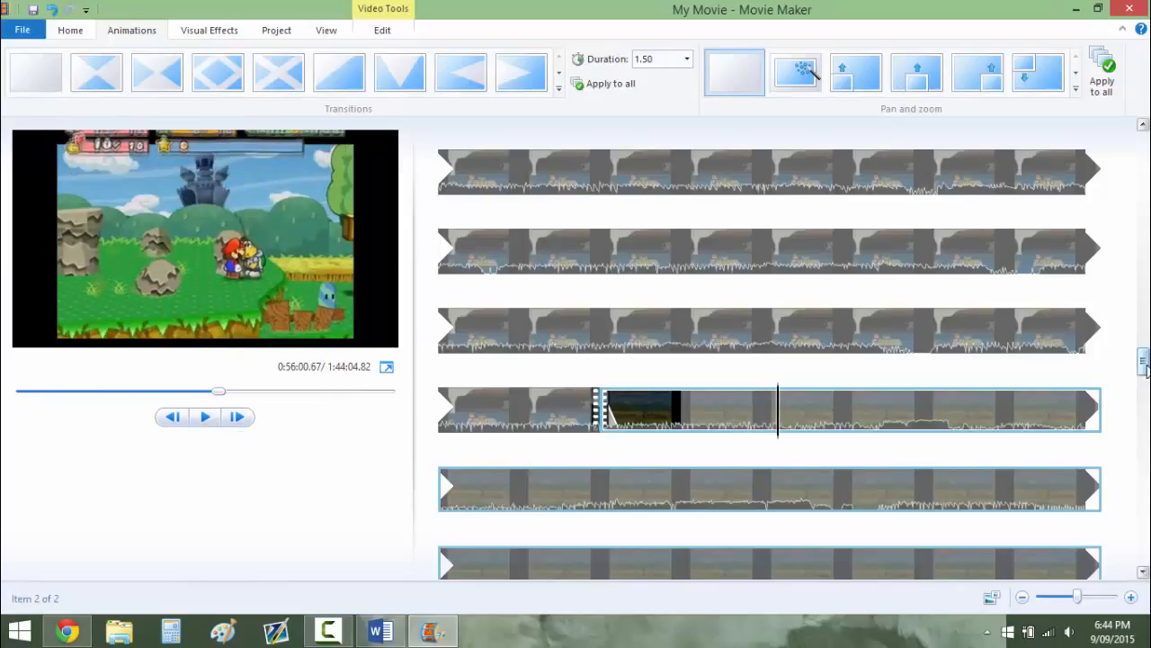
right_click(708, 412)
click(693, 414)
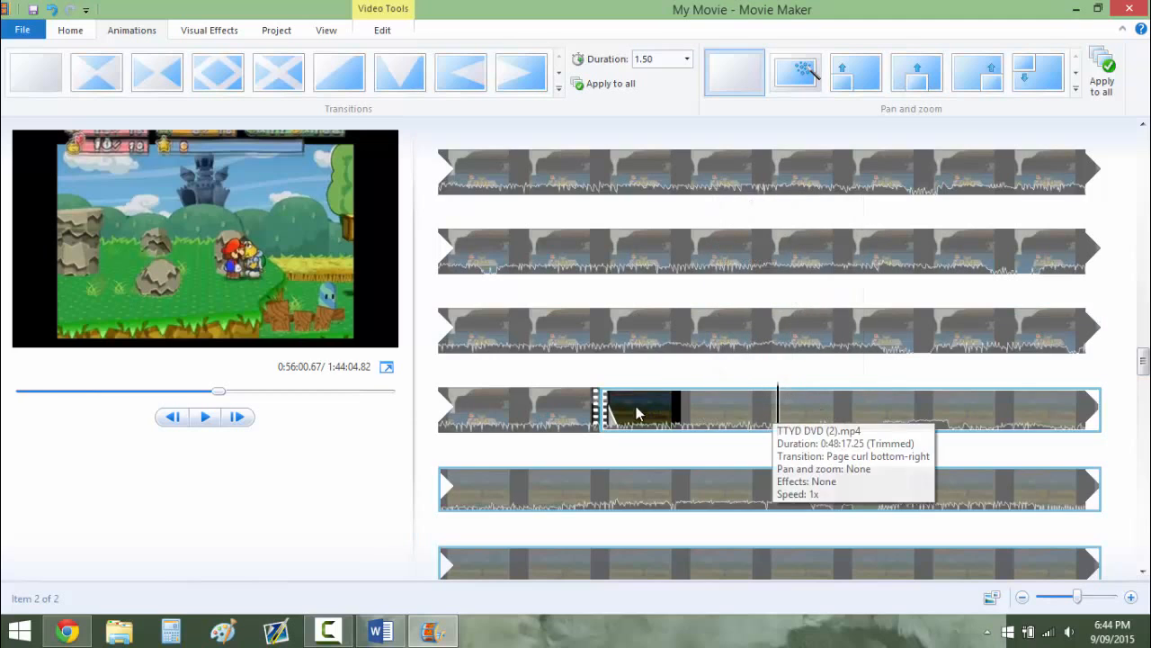
right_click(783, 407)
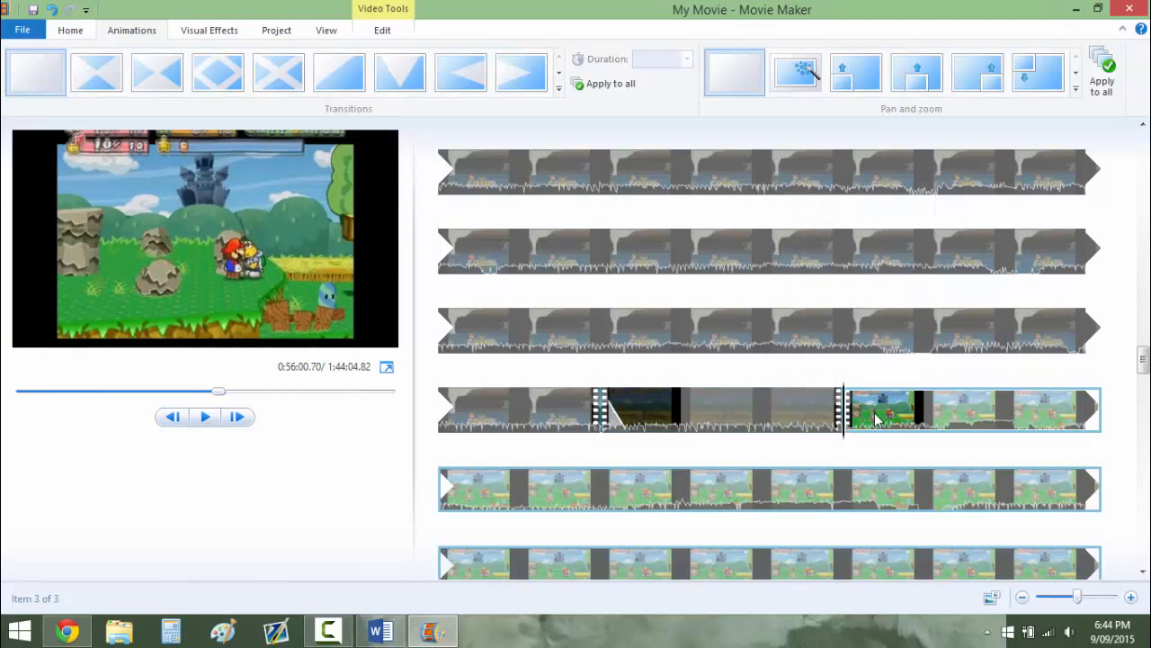
Split the last clip at 0:56:06.30, a few seconds after its start.
click(922, 411)
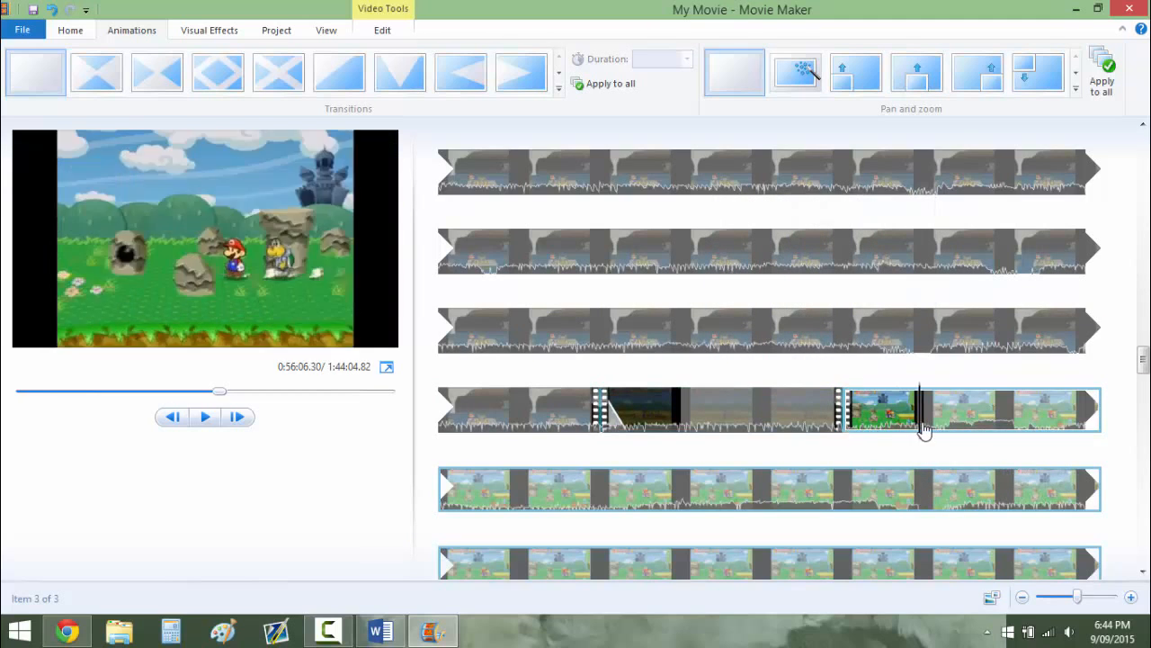
right_click(930, 412)
click(984, 362)
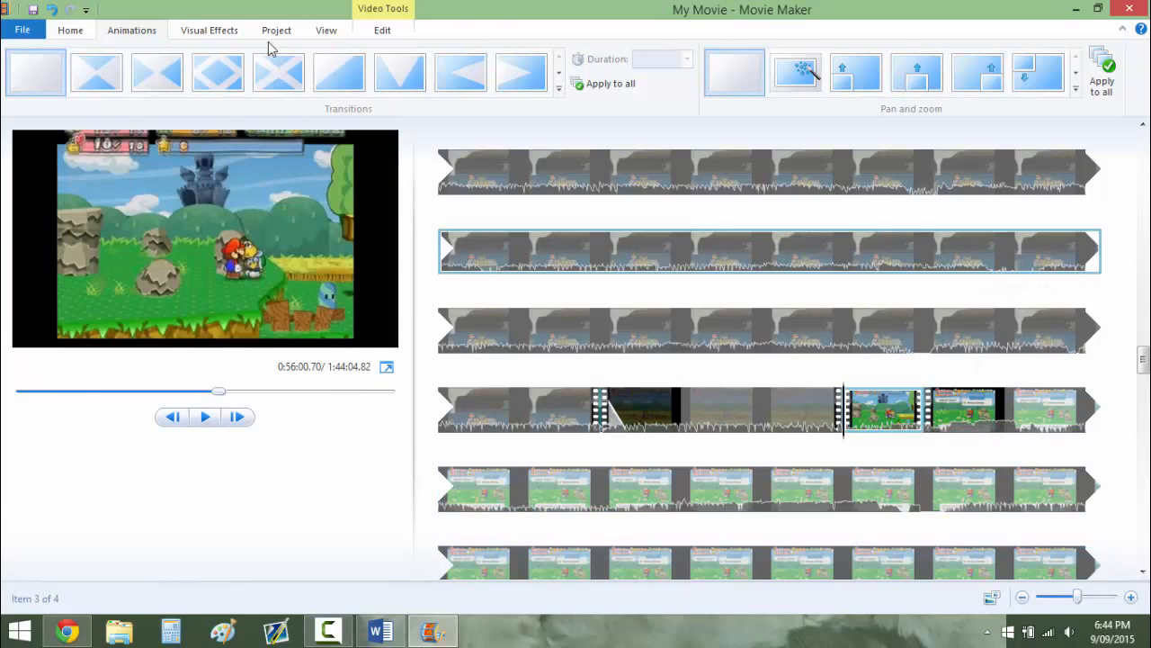
click(219, 33)
click(72, 31)
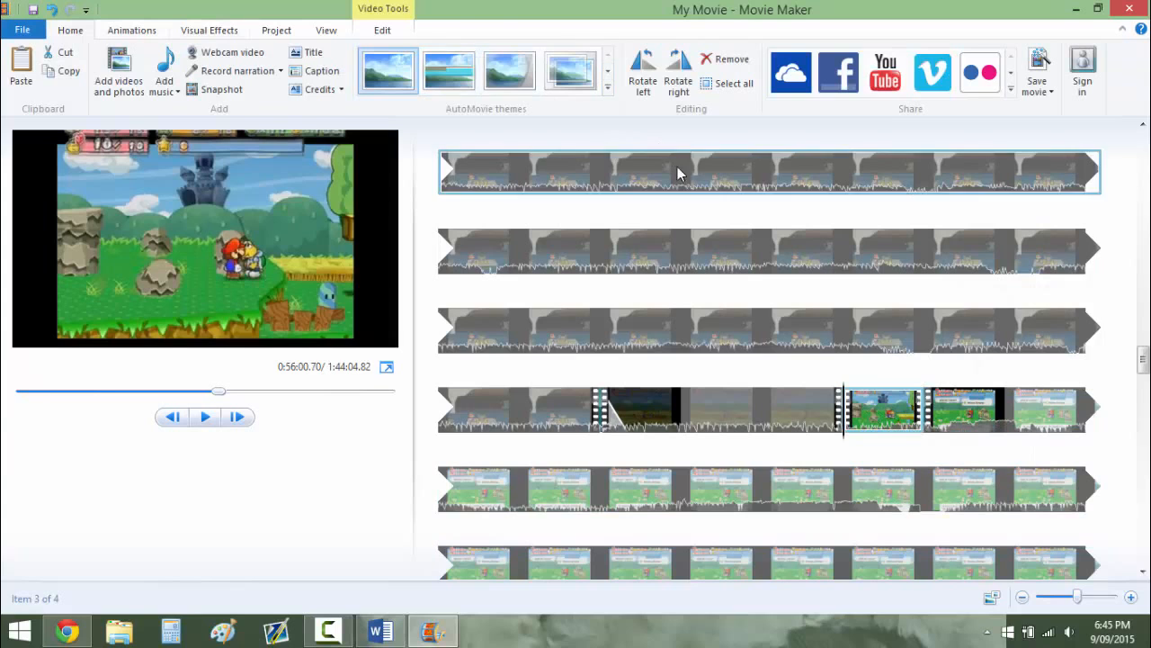
right_click(879, 393)
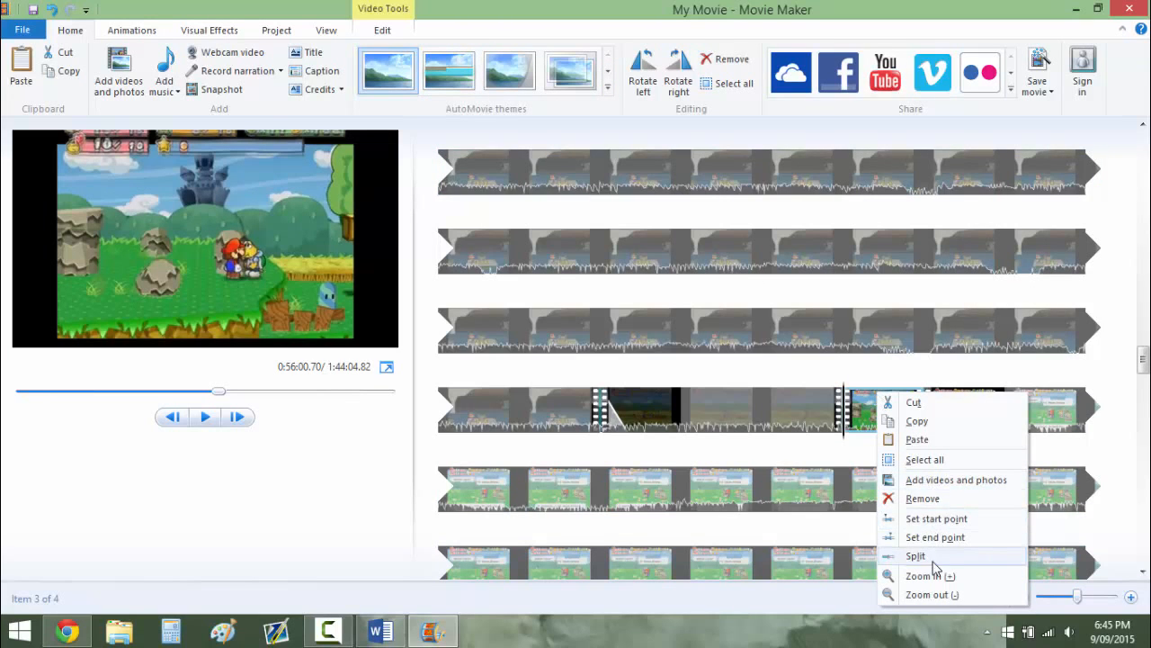
click(149, 35)
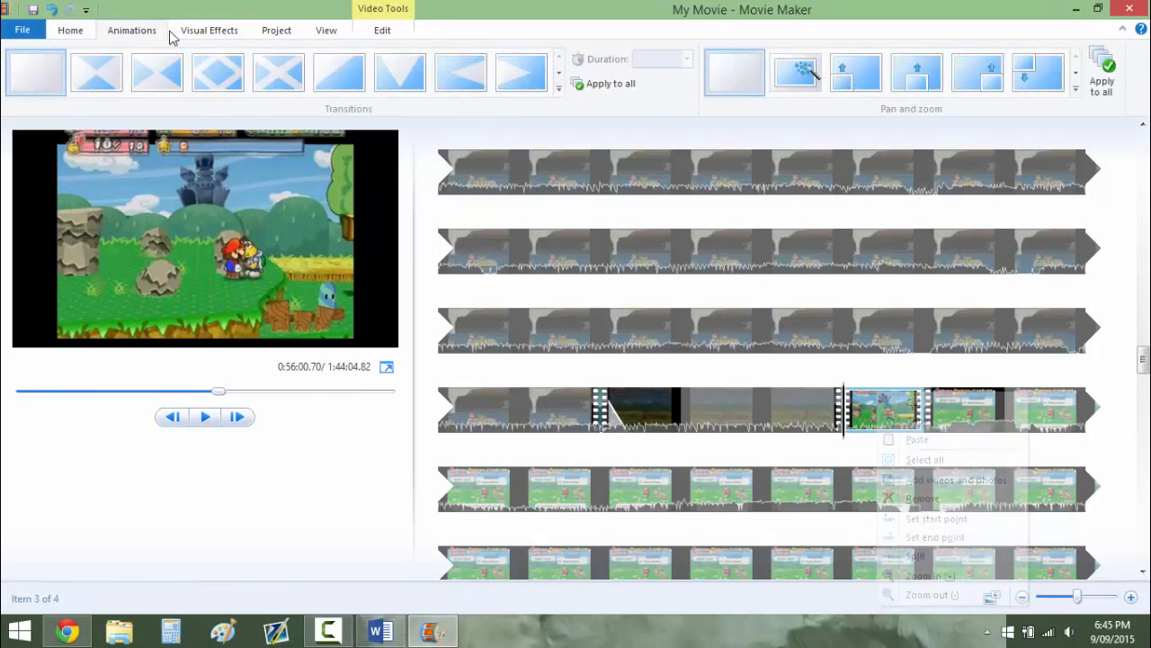
click(213, 36)
click(293, 34)
click(149, 35)
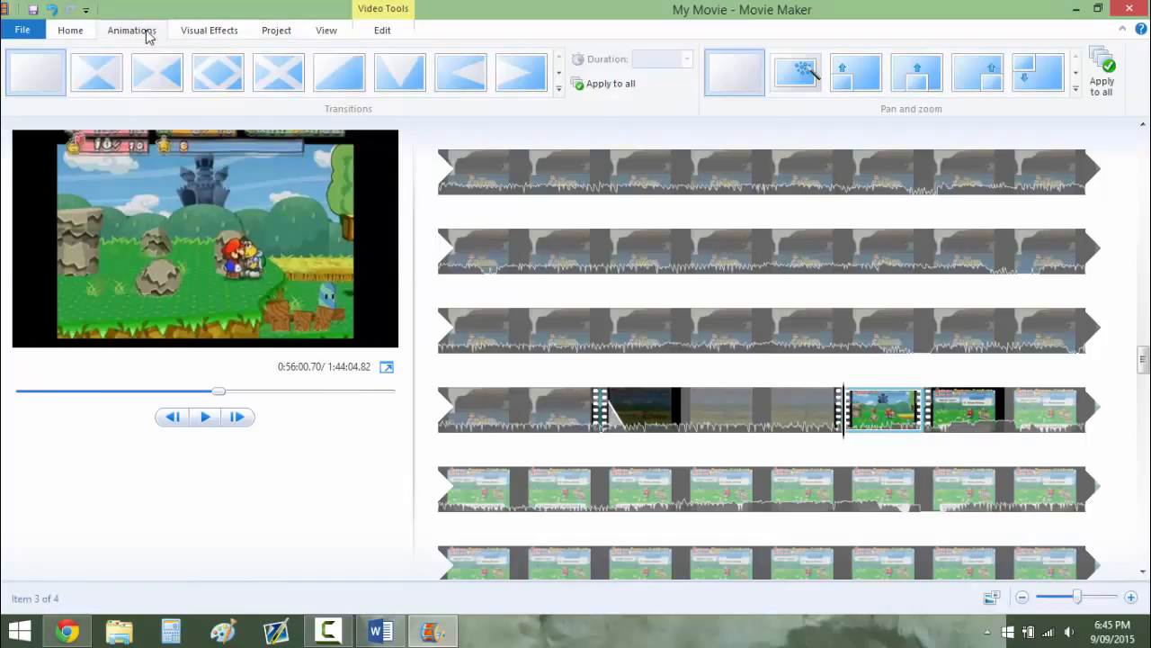
click(276, 36)
click(325, 32)
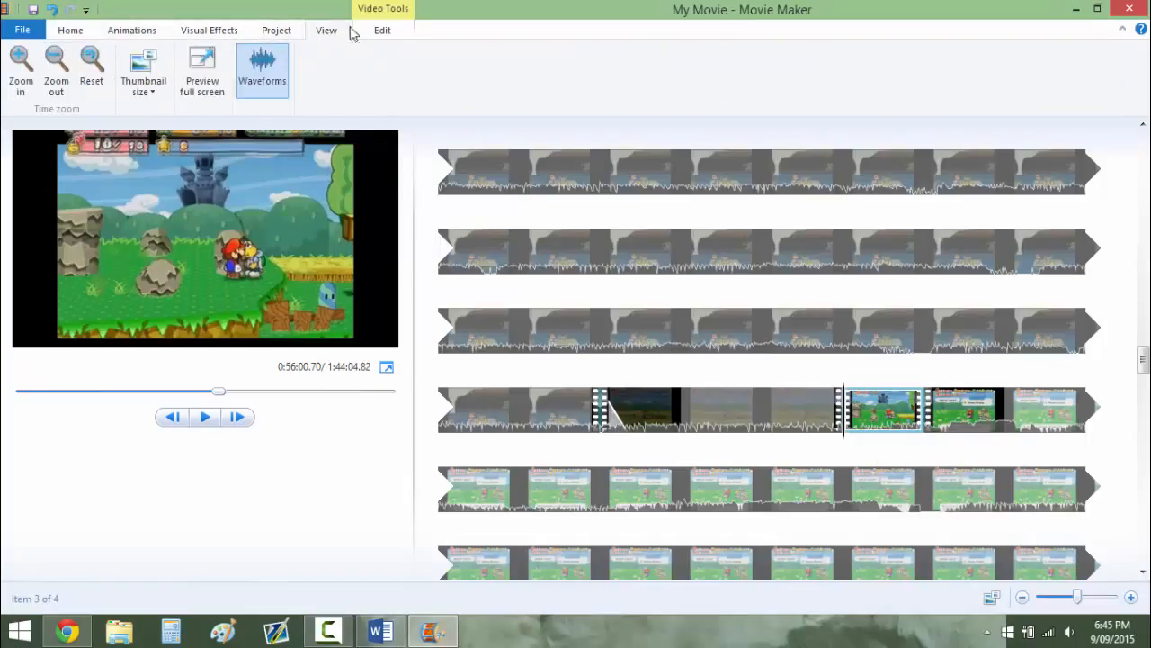
Try a playback speed of 0.25x on the short third clip and settle on 1.25x.
click(374, 32)
click(351, 59)
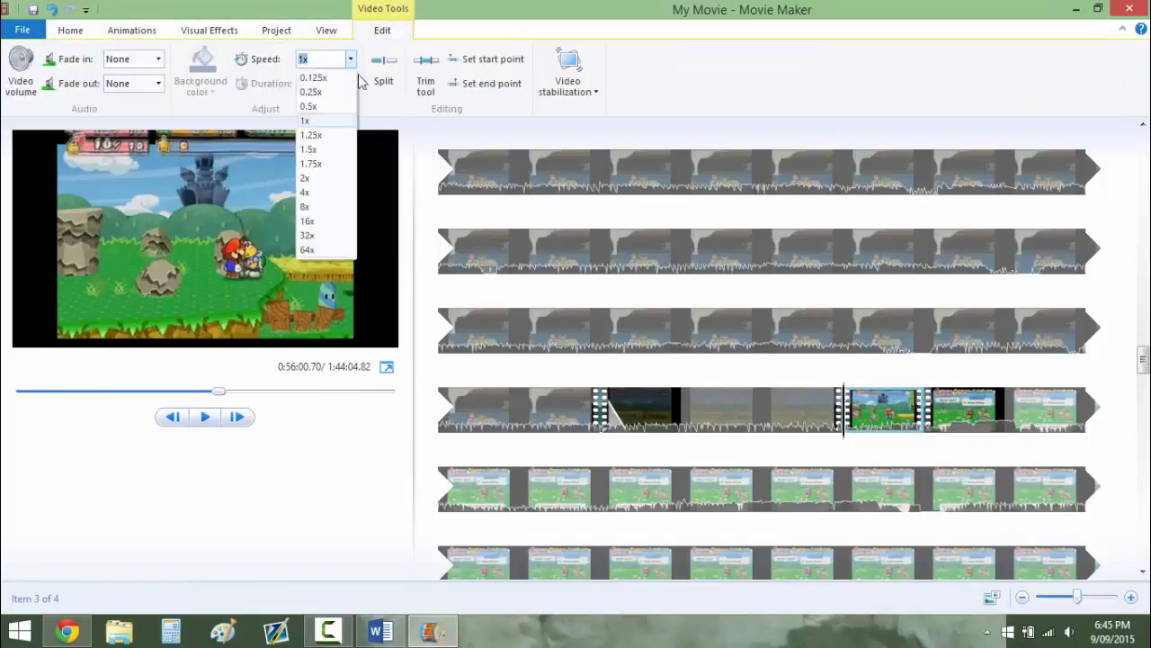
click(769, 421)
right_click(882, 421)
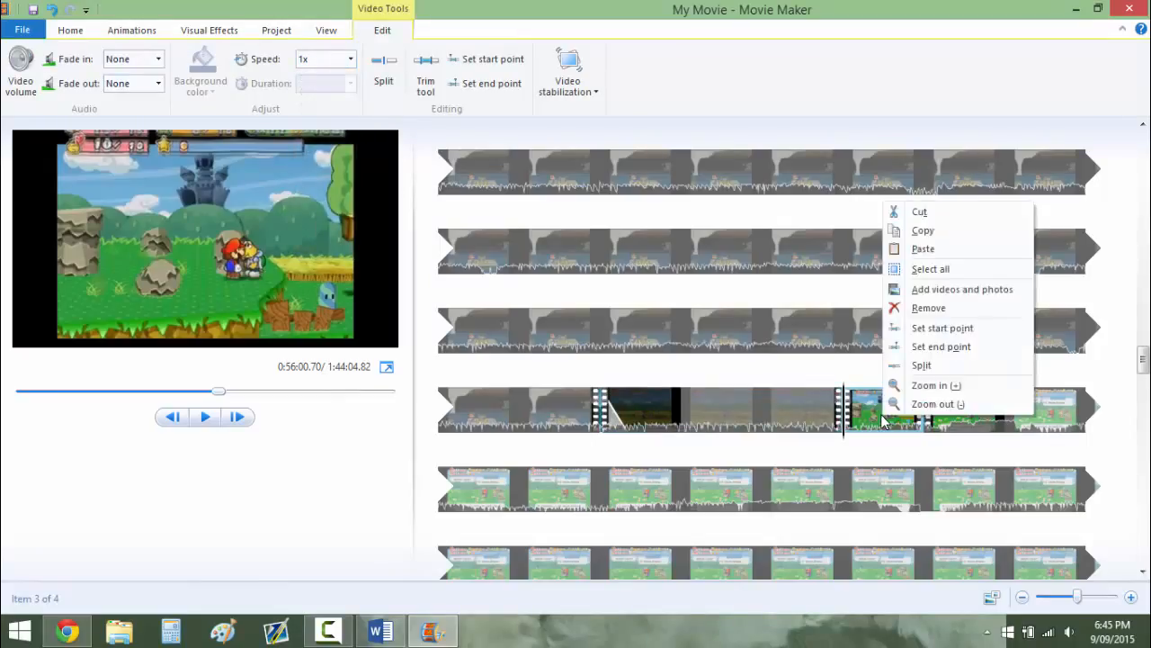
click(883, 423)
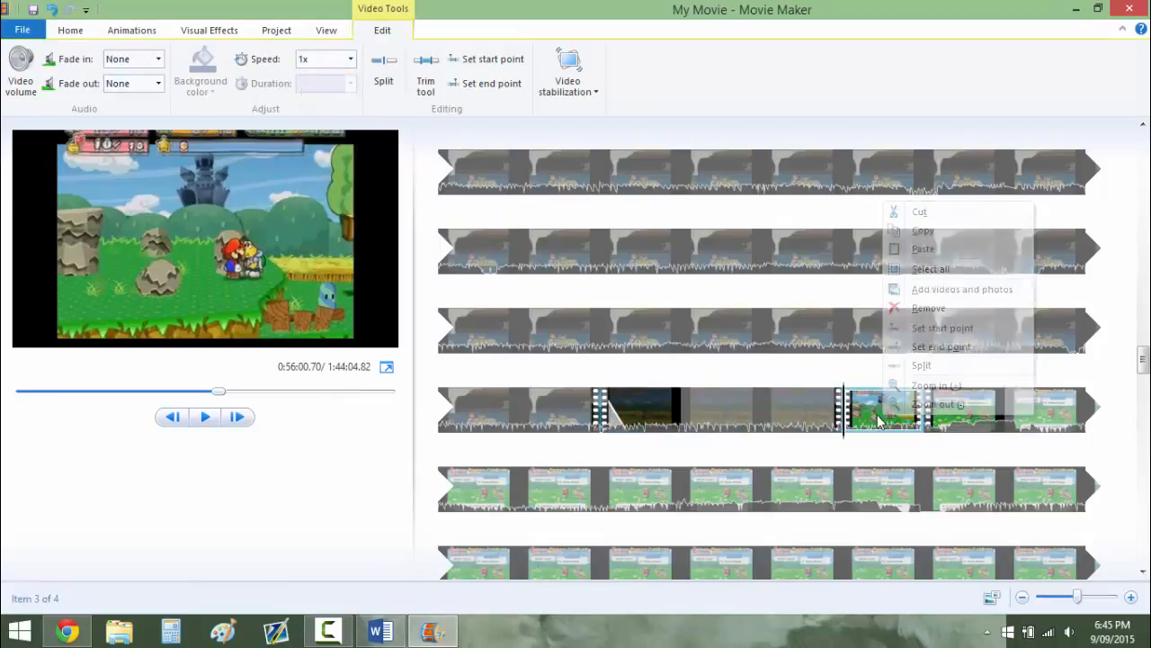
click(349, 60)
click(330, 93)
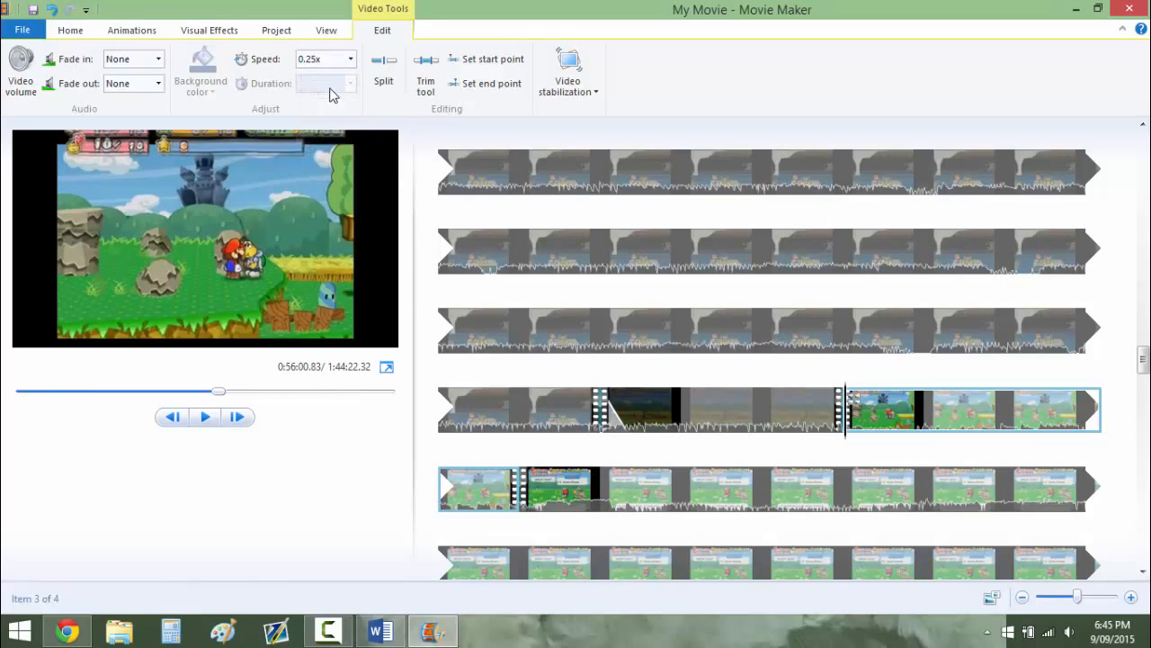
click(350, 58)
click(311, 135)
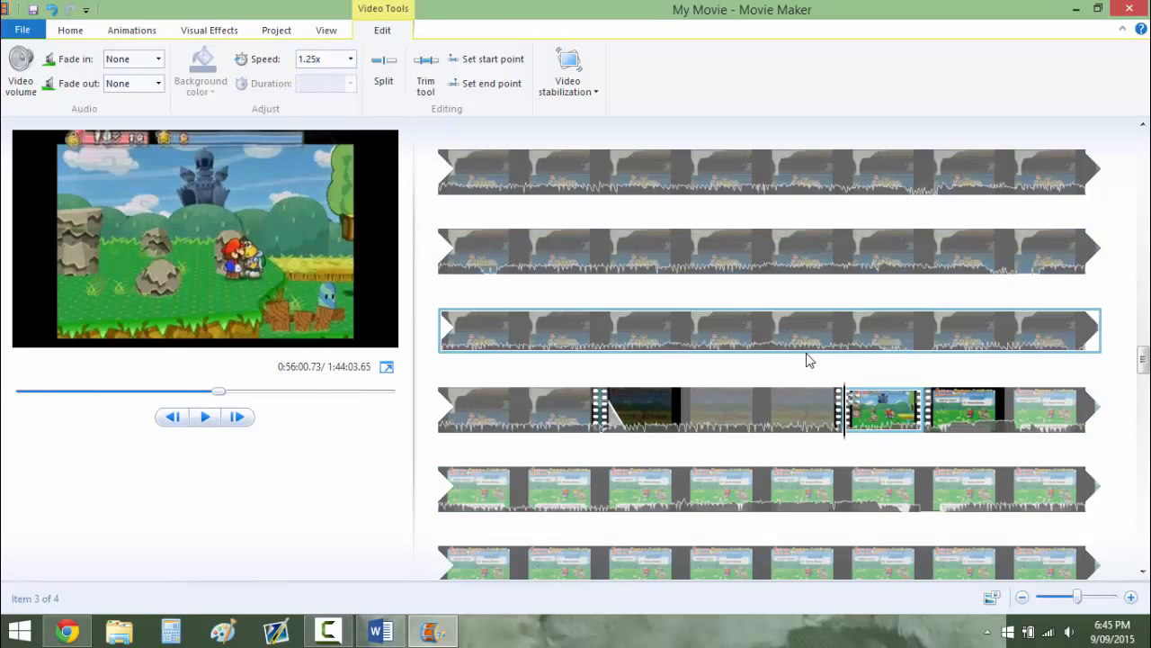
Play the sped-up third clip through into the start of the last clip, stopping at 0:56:07.57.
click(205, 416)
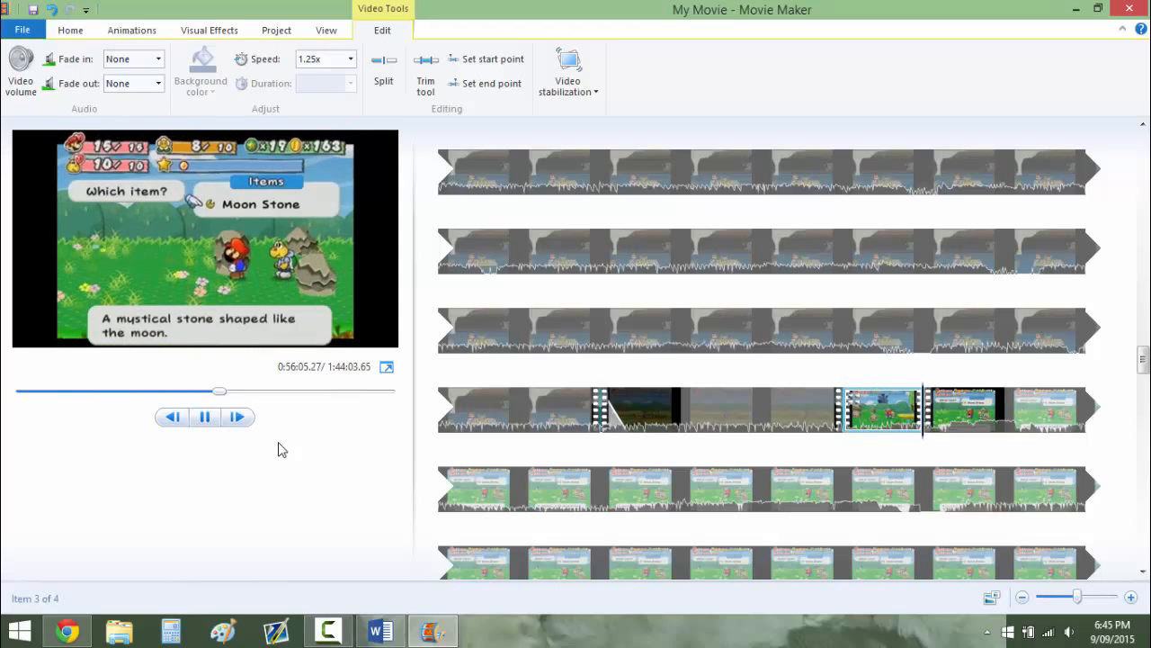
click(205, 416)
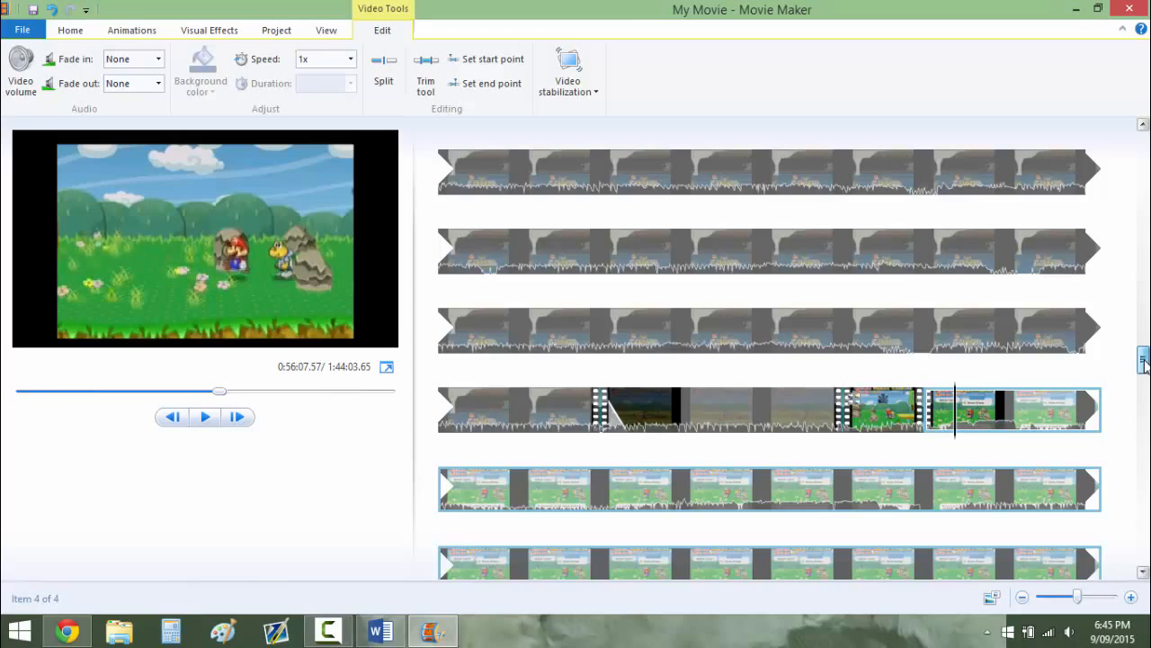
drag(1143, 358, 1145, 359)
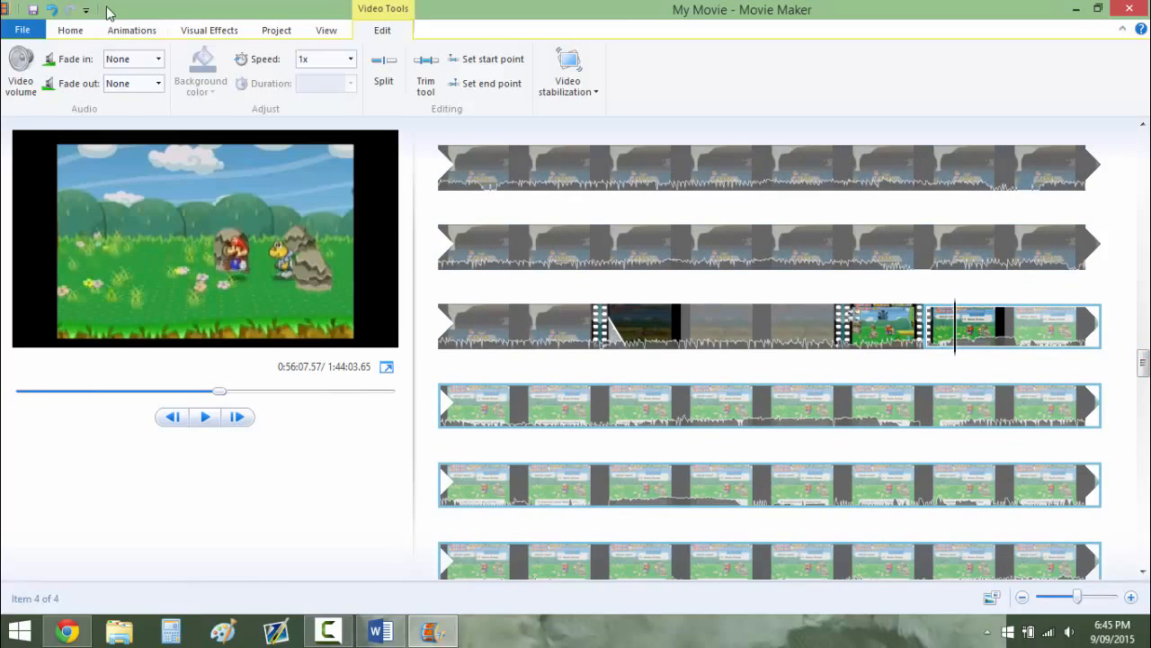
click(84, 33)
click(338, 33)
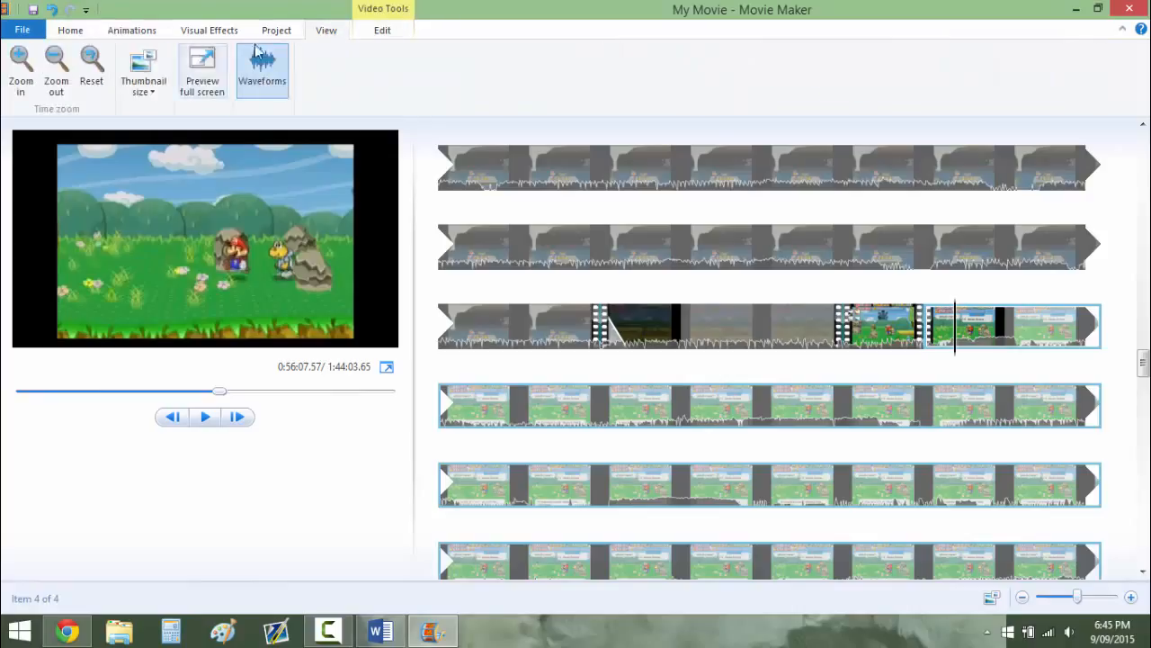
scroll(256, 52, down, 1)
click(151, 68)
click(154, 72)
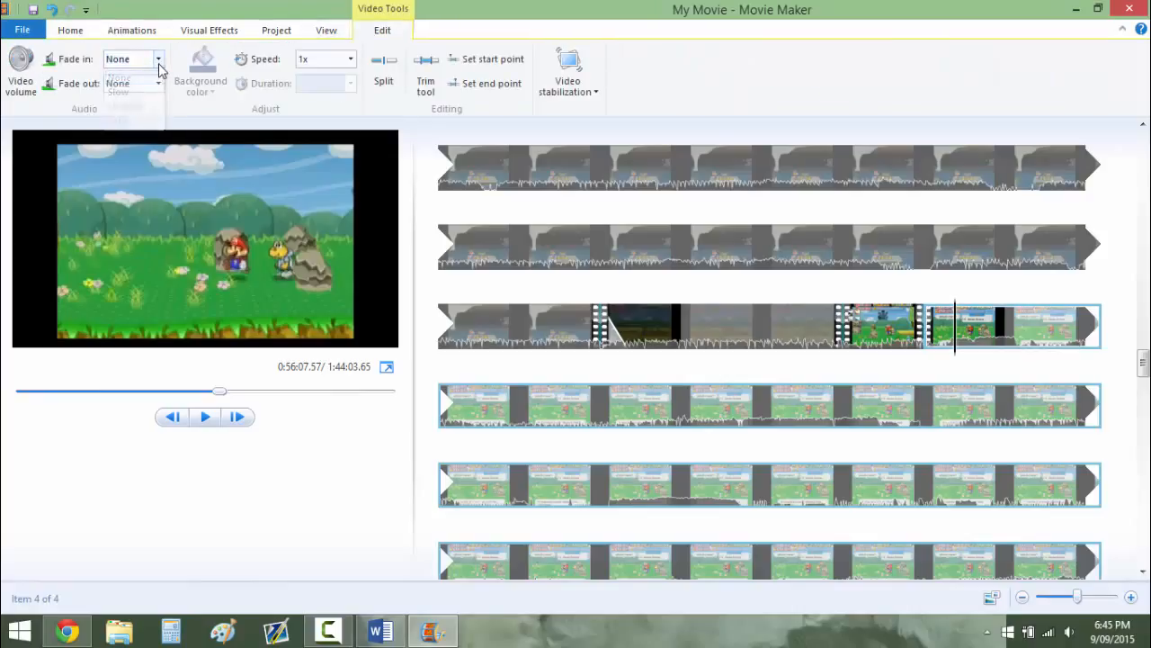
click(128, 30)
Apply the high-contrast red-and-yellow flower visual effect to the last clip and preview it up to 0:56:10.37.
click(210, 34)
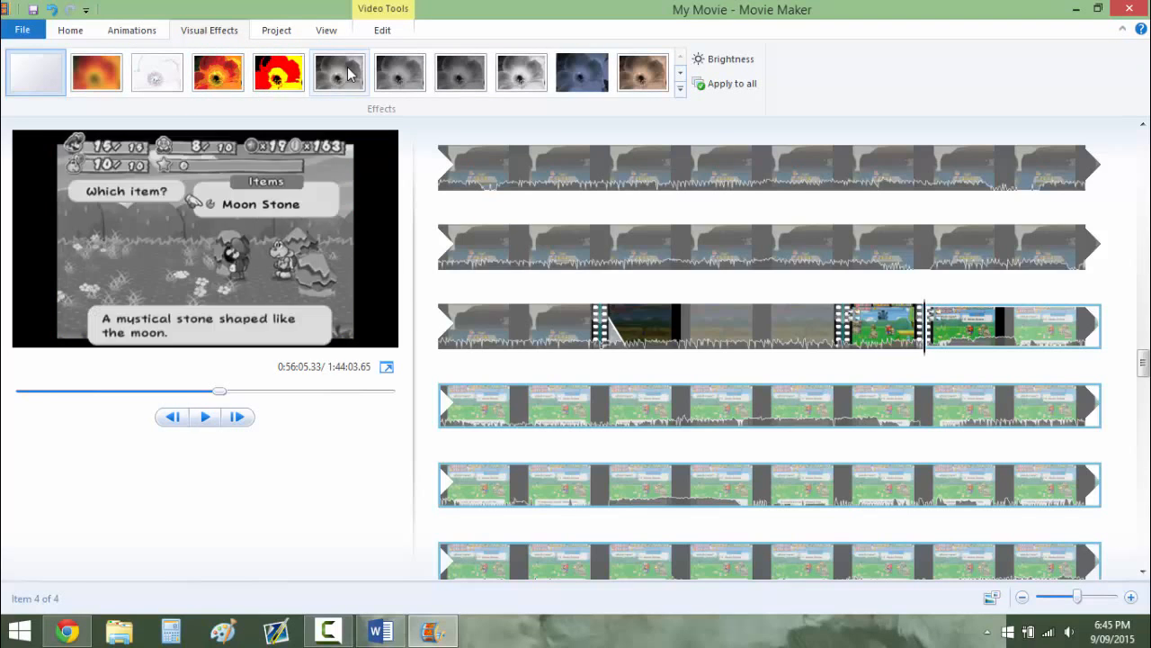
click(293, 78)
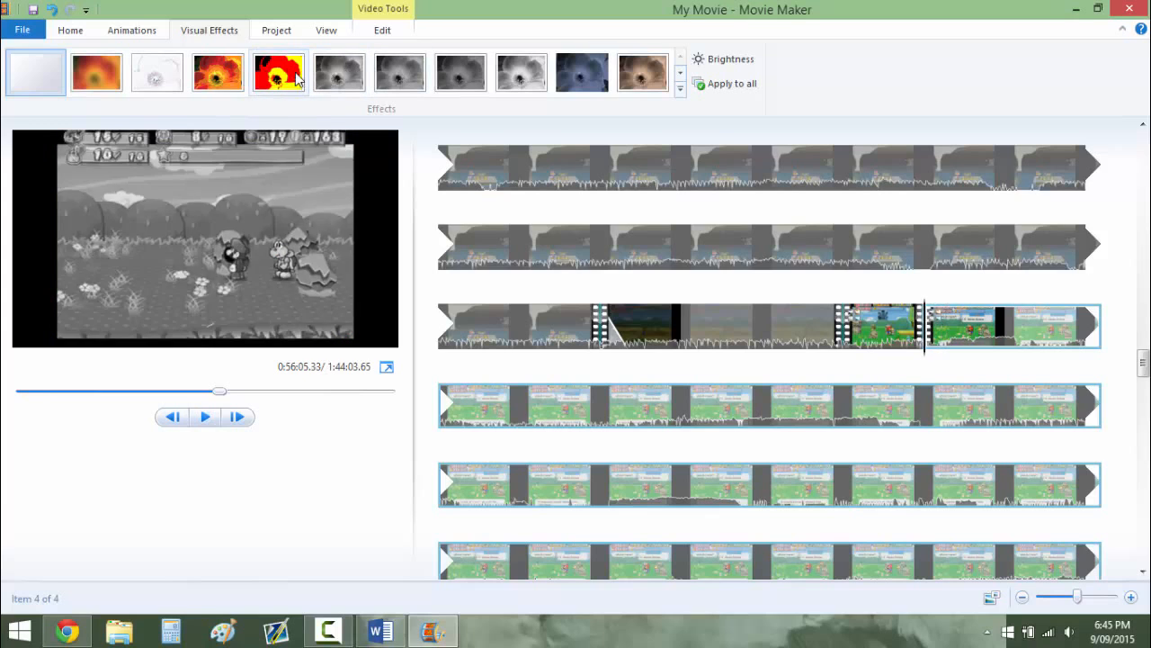
click(204, 416)
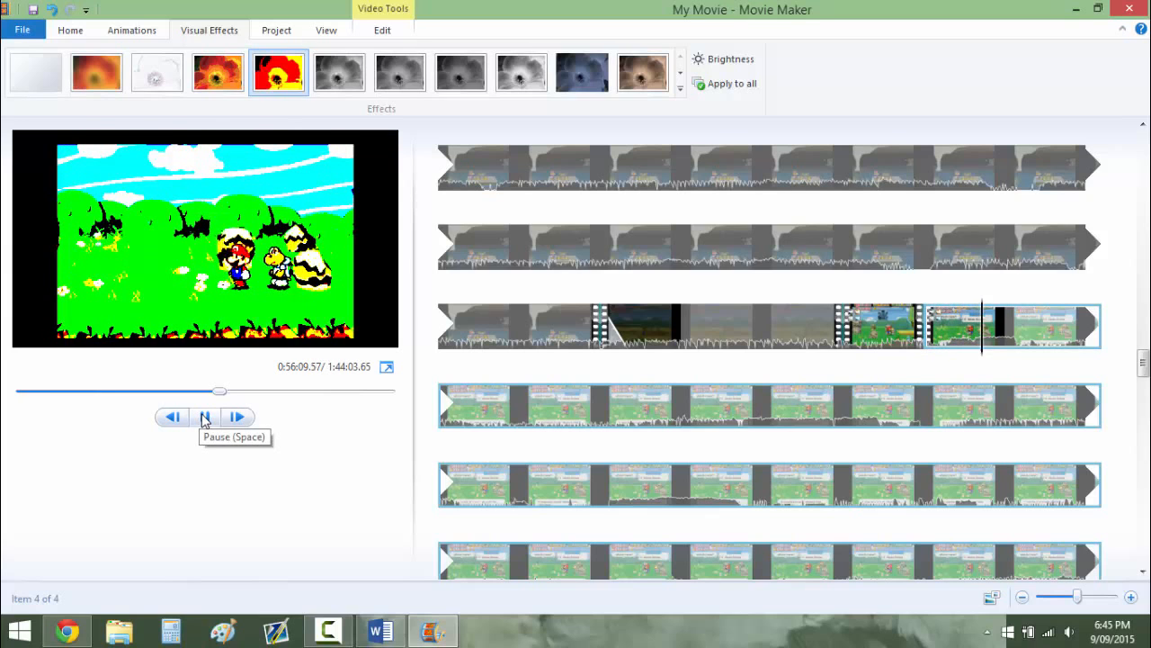
click(205, 417)
scroll(1137, 360, up, 2)
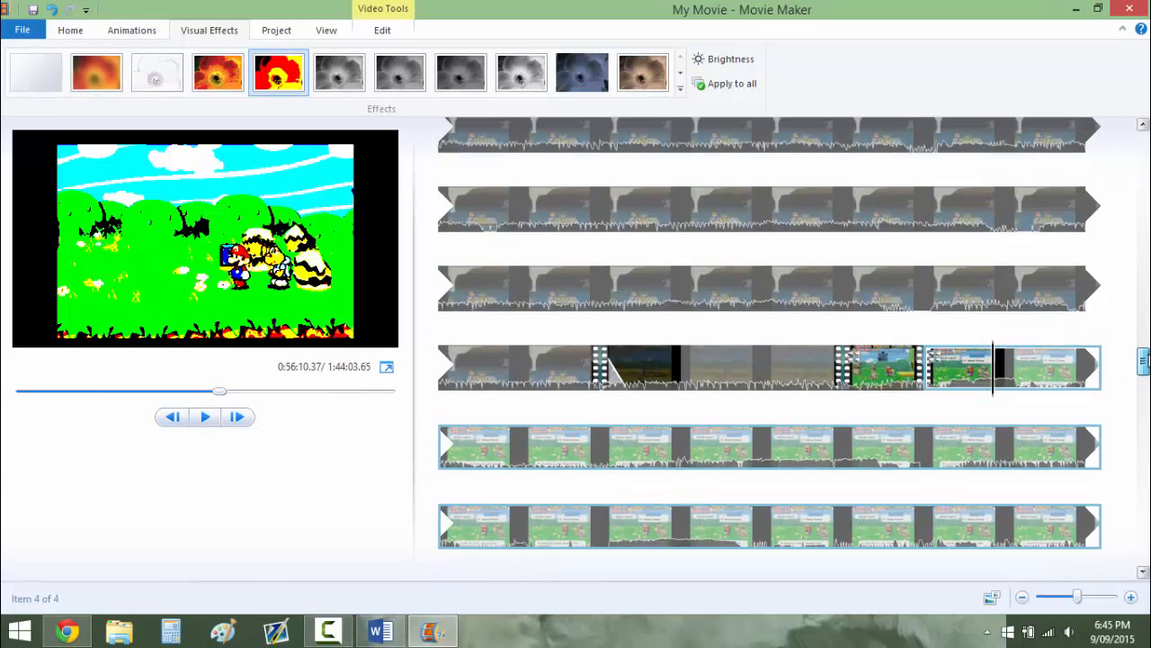
click(71, 30)
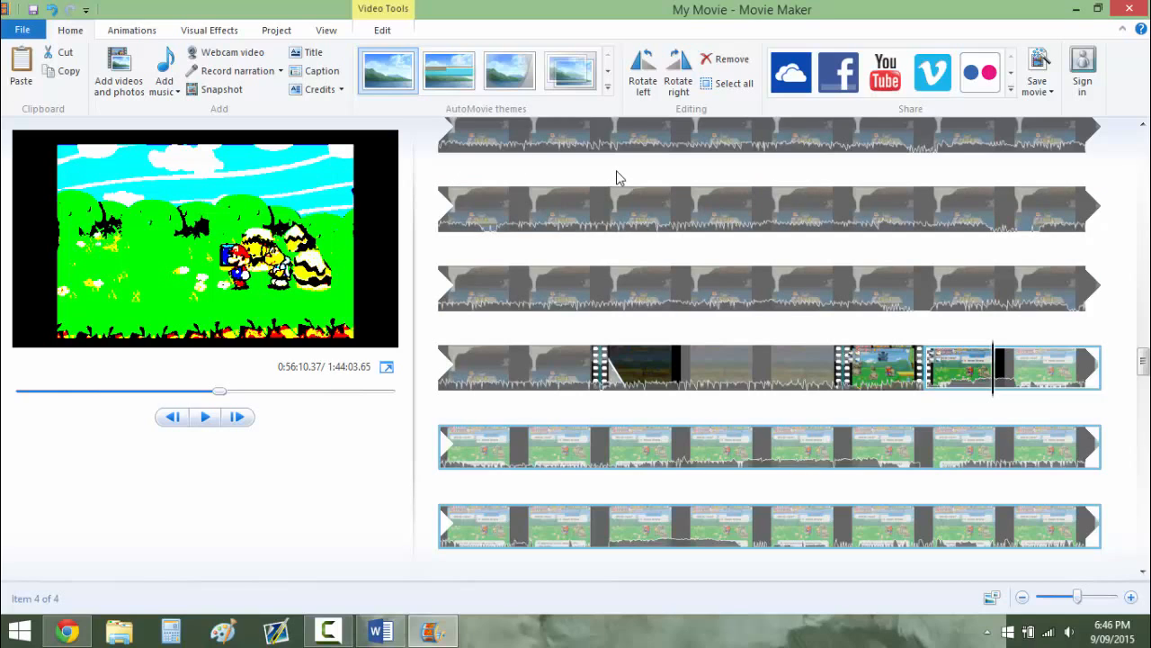
click(151, 33)
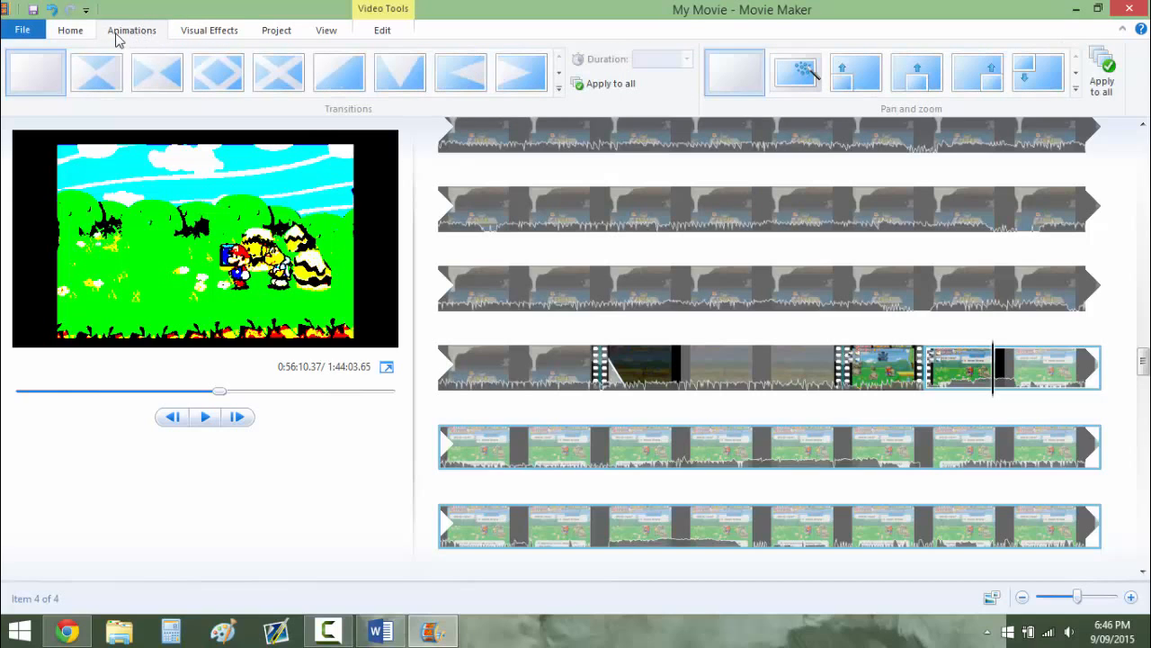
click(205, 32)
click(284, 34)
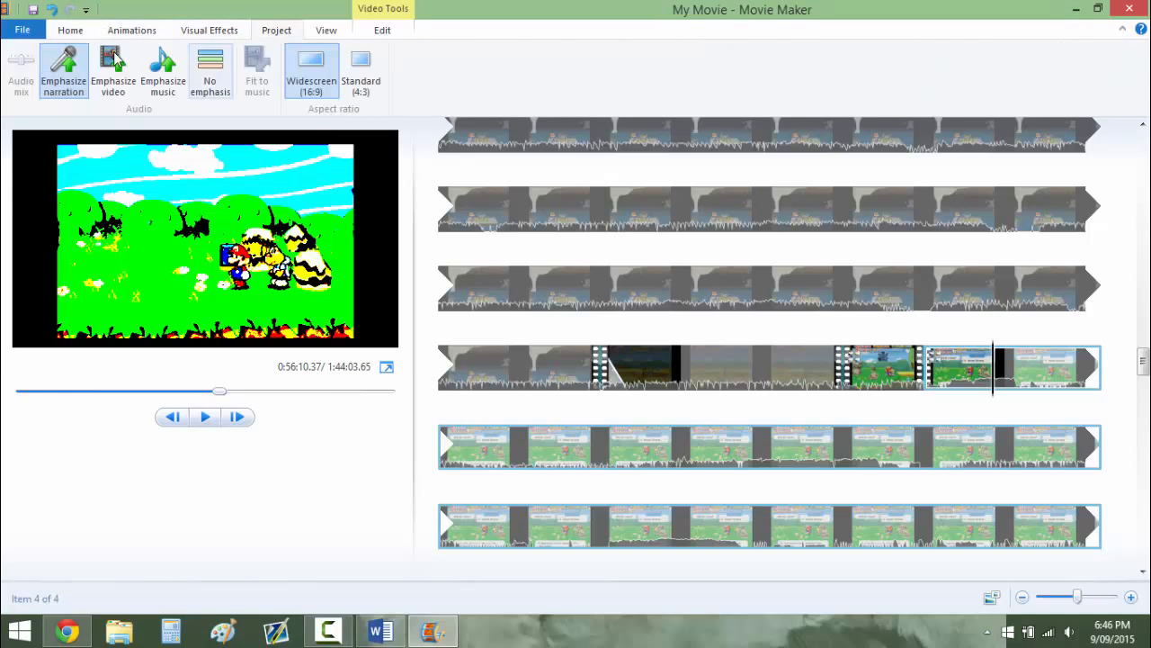
click(324, 32)
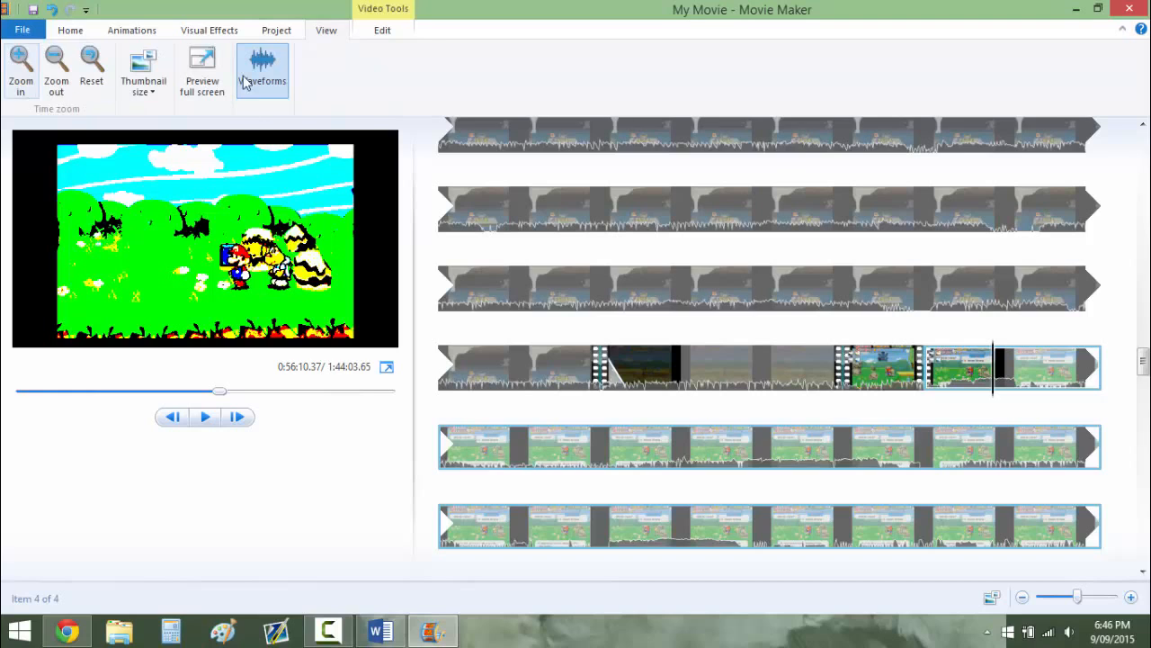
click(383, 33)
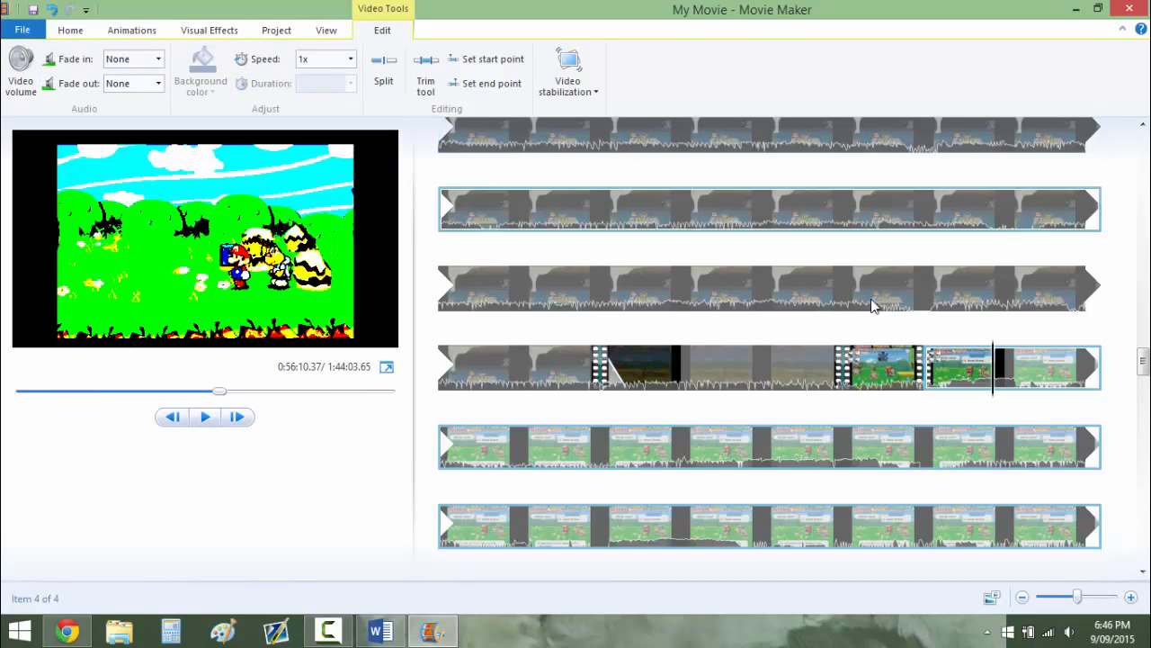
drag(1146, 358, 1144, 568)
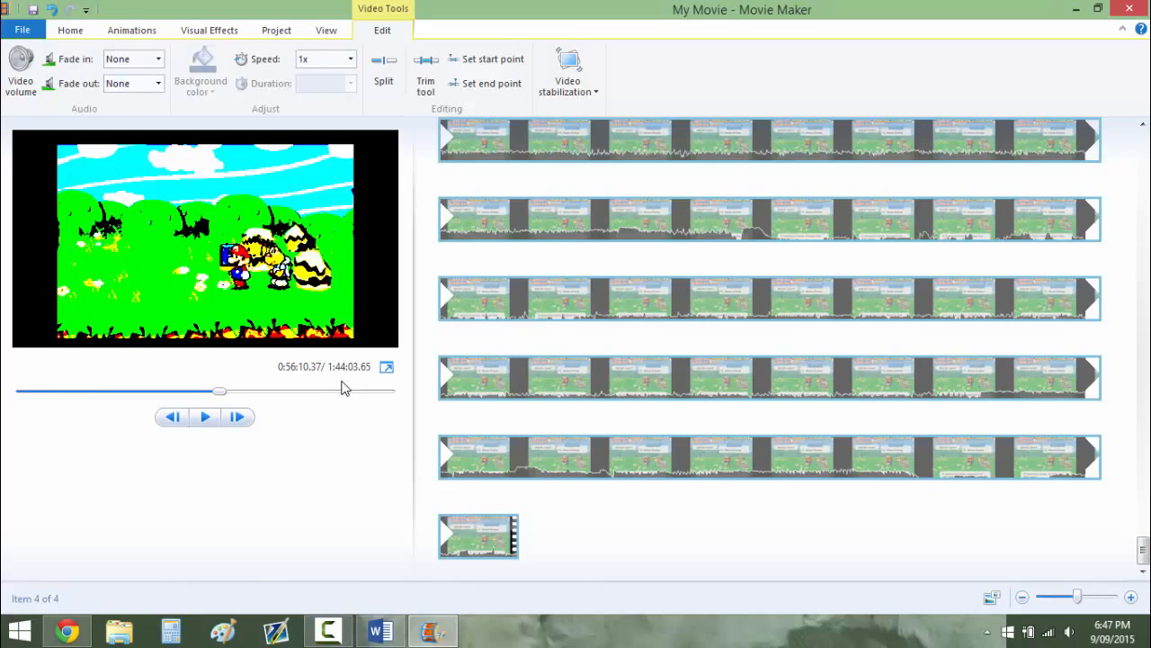
Examine the footage of the first clip by stepping from 0:06:39.13 to 0:12:12.70.
drag(1144, 549, 1143, 144)
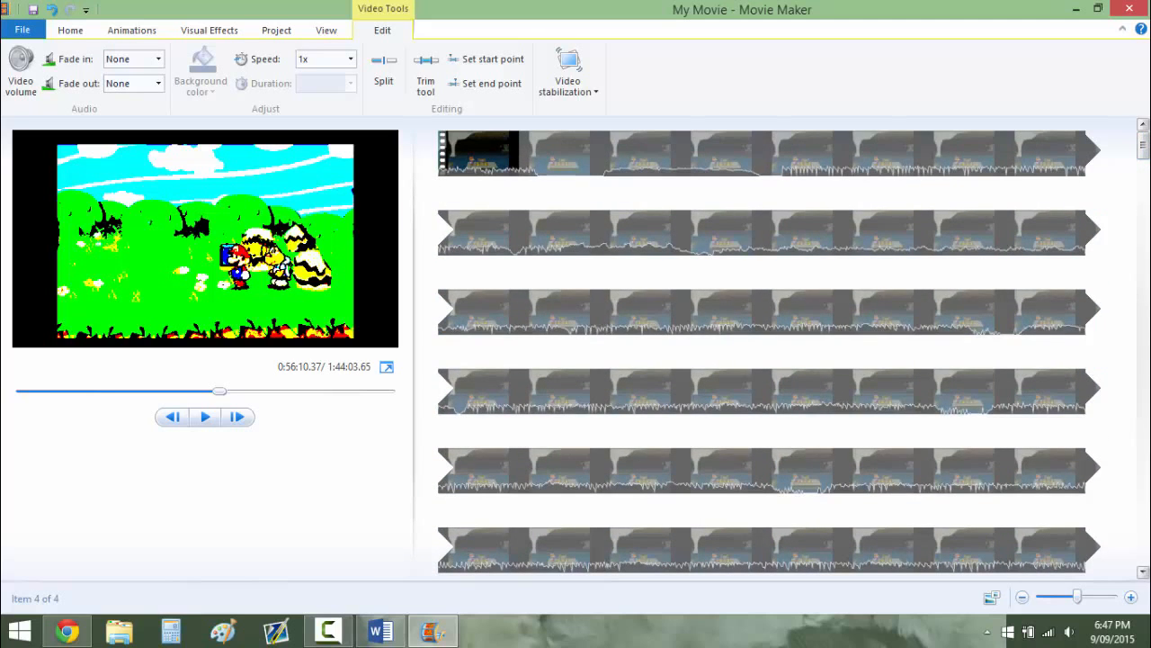
scroll(719, 245, up, 1)
click(719, 245)
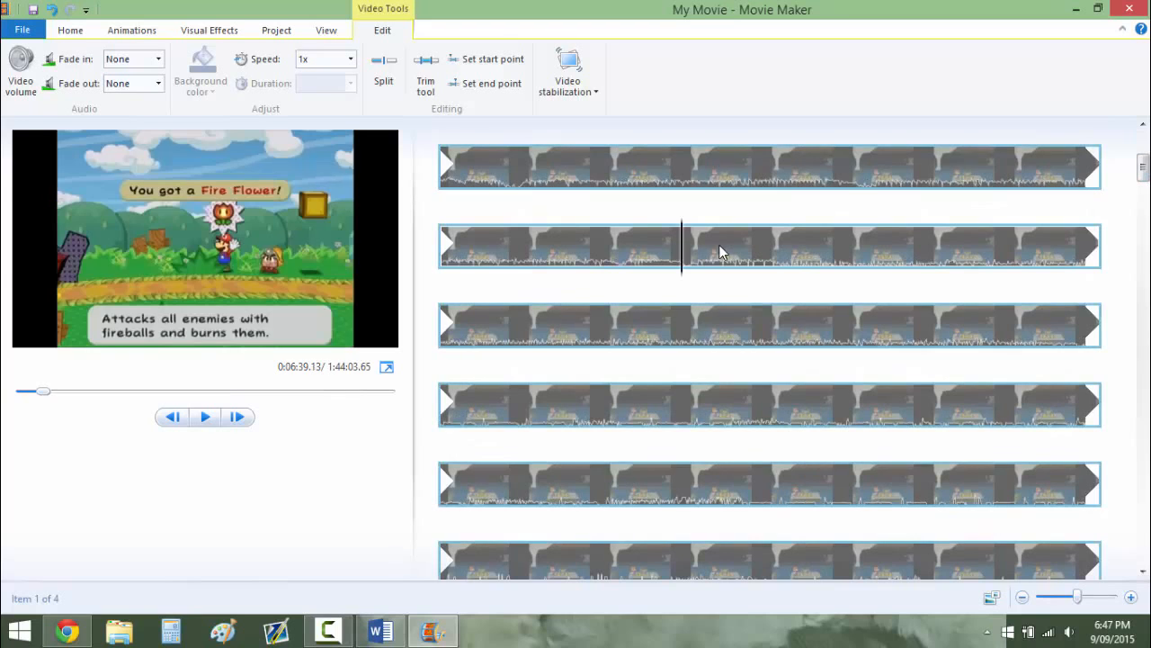
key(Down)
key(Down)
key(Down)
key(Down)
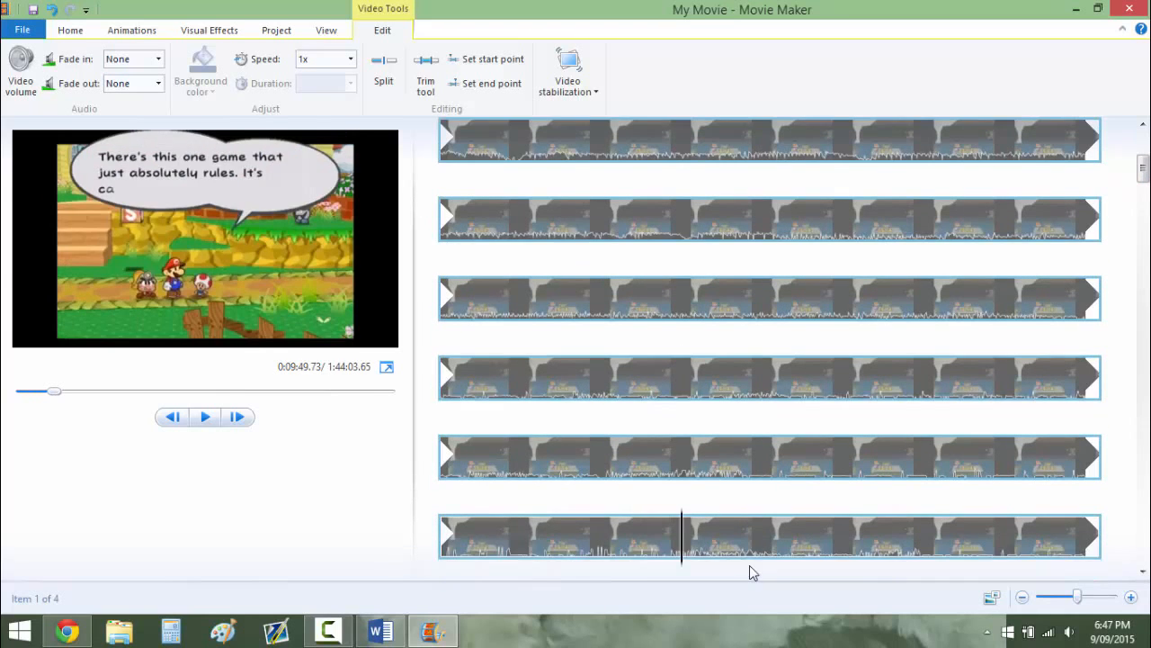
key(Down)
key(Down)
key(Down)
key(Down)
key(Down)
key(Down)
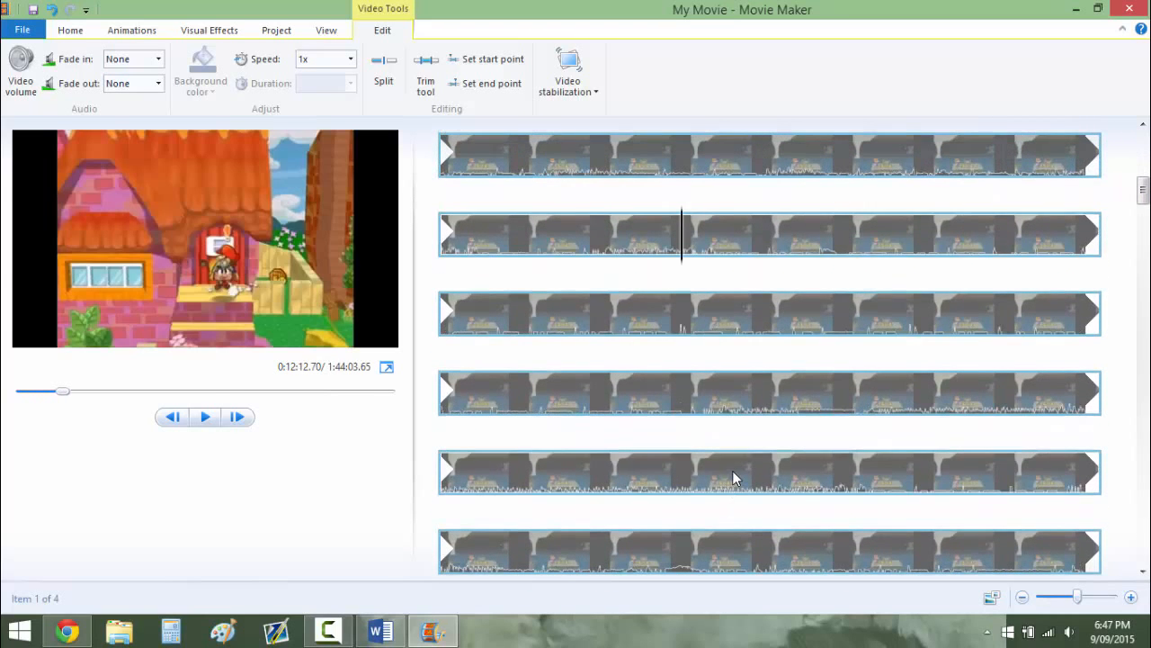
drag(757, 476, 787, 474)
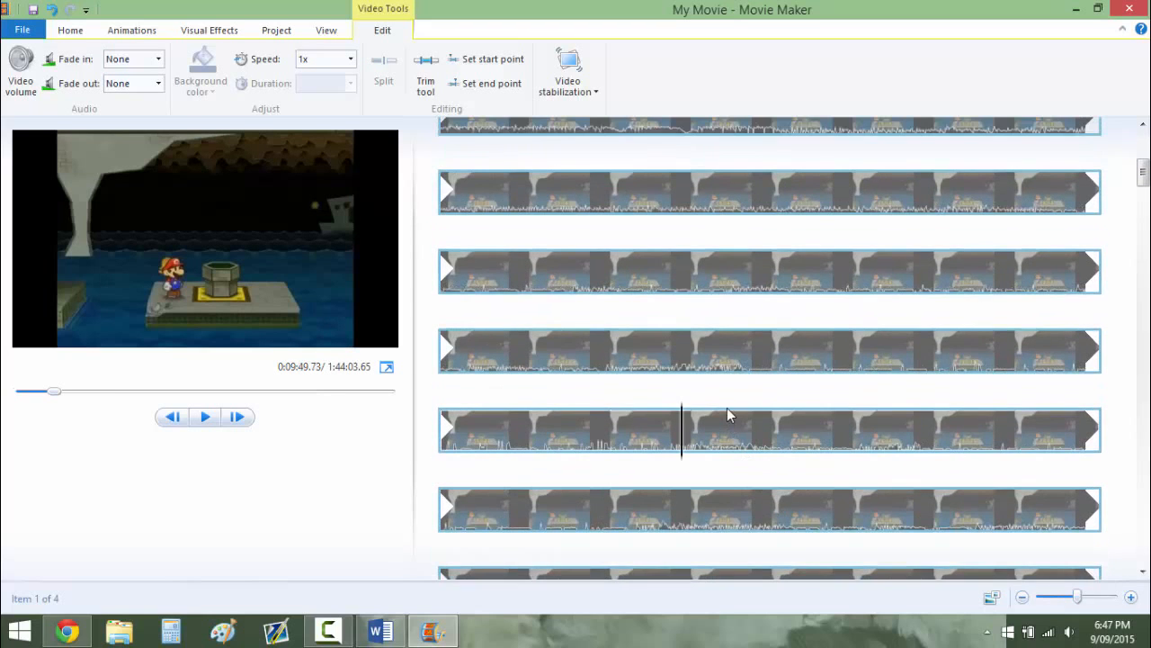
Split the first clip at 0:16:58.60 and remove the section after the split.
scroll(735, 445, down, 6)
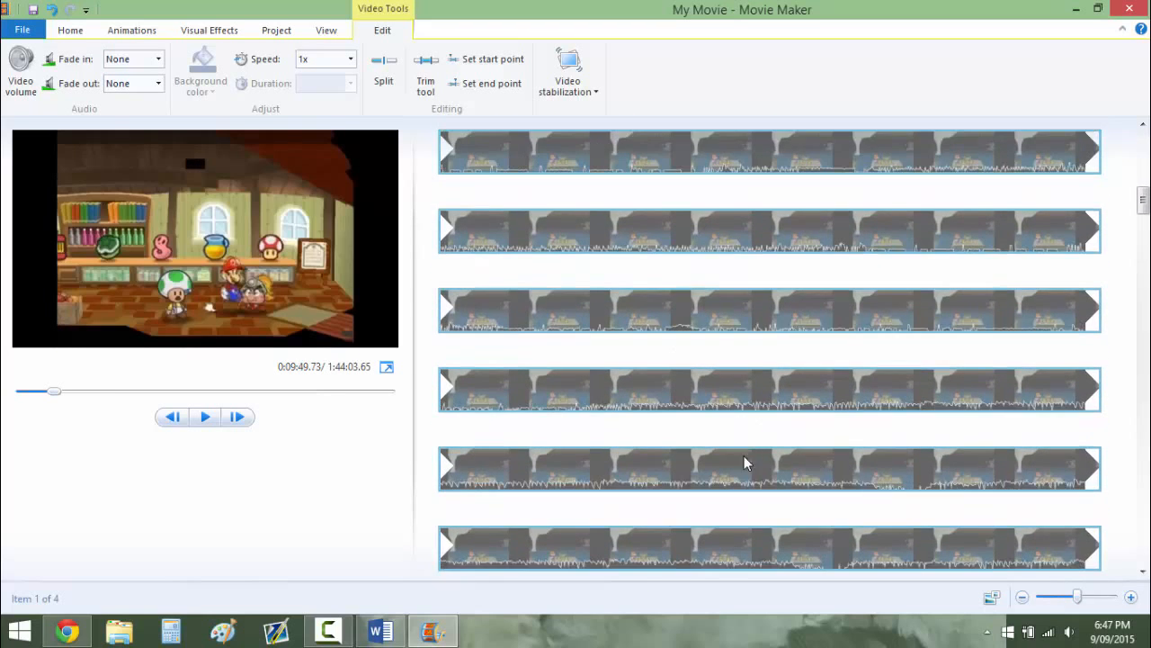
click(745, 466)
right_click(739, 461)
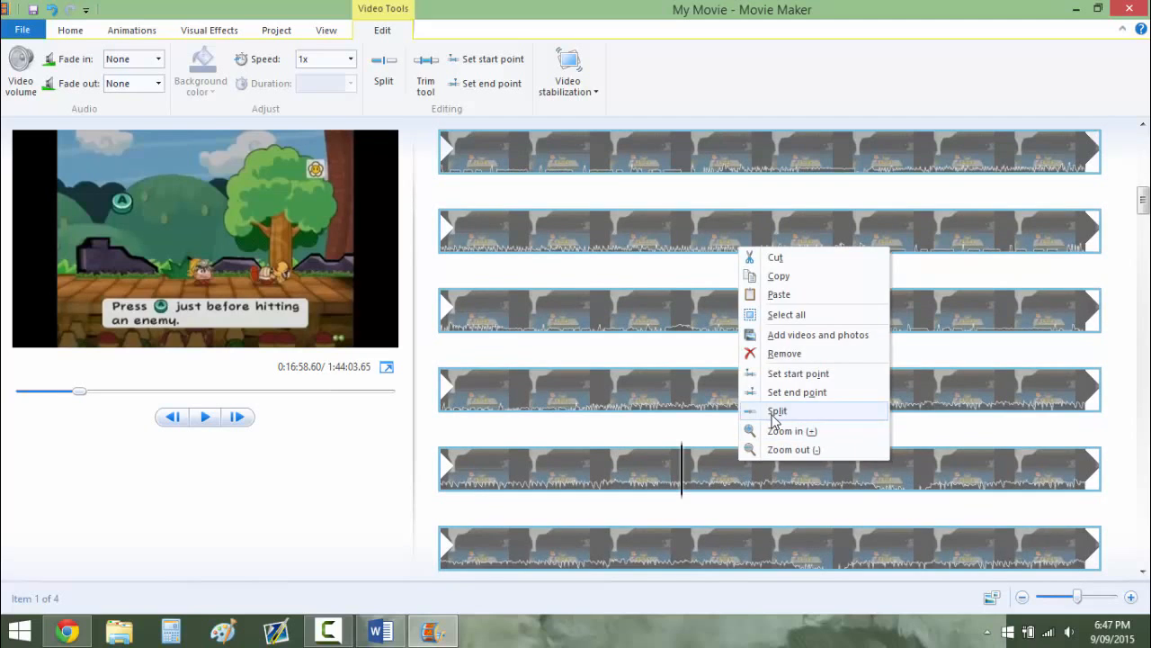
click(777, 410)
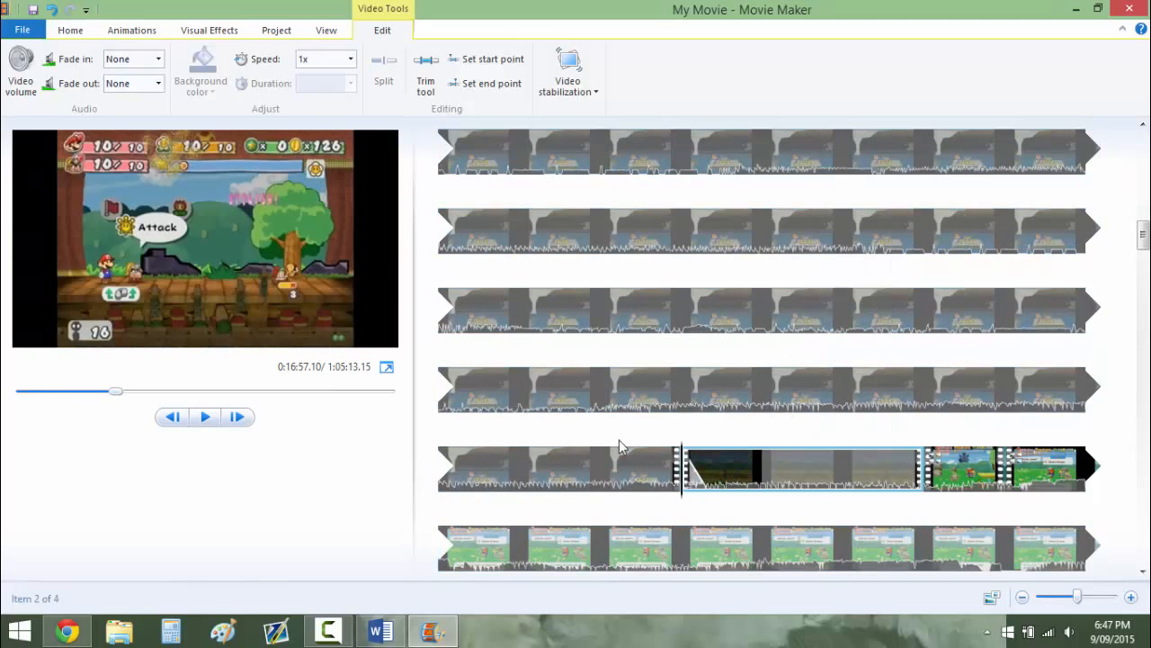
Delete the three clips that follow the first clip so that only the first clip remains in the project.
key(Delete)
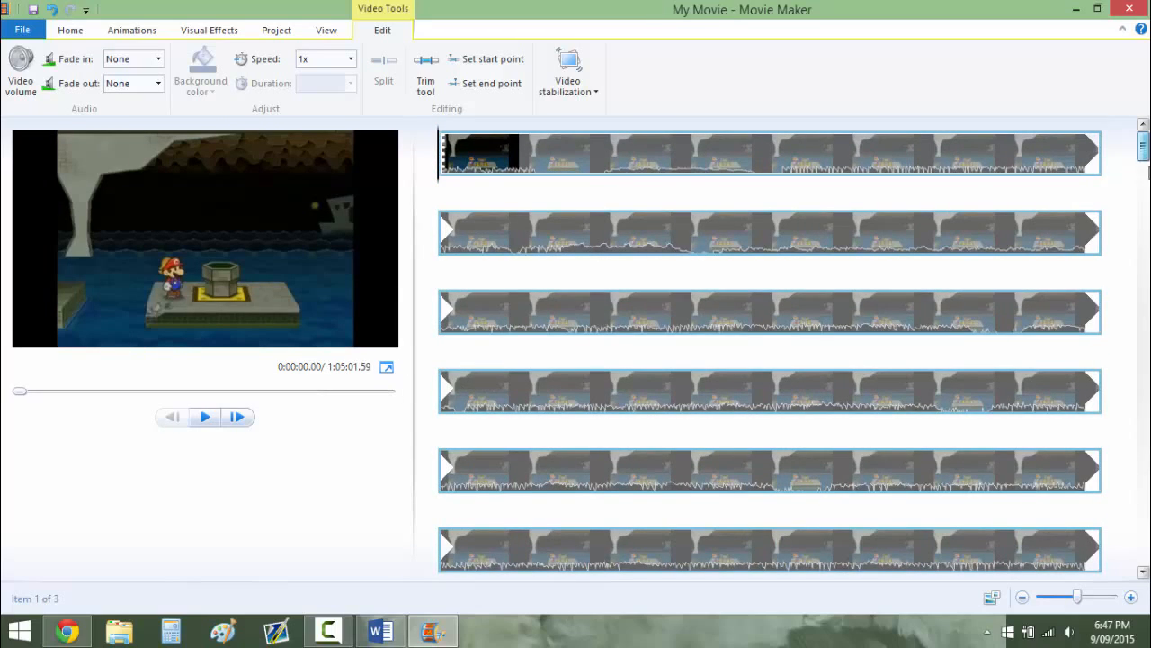
drag(1142, 148, 1149, 284)
click(719, 277)
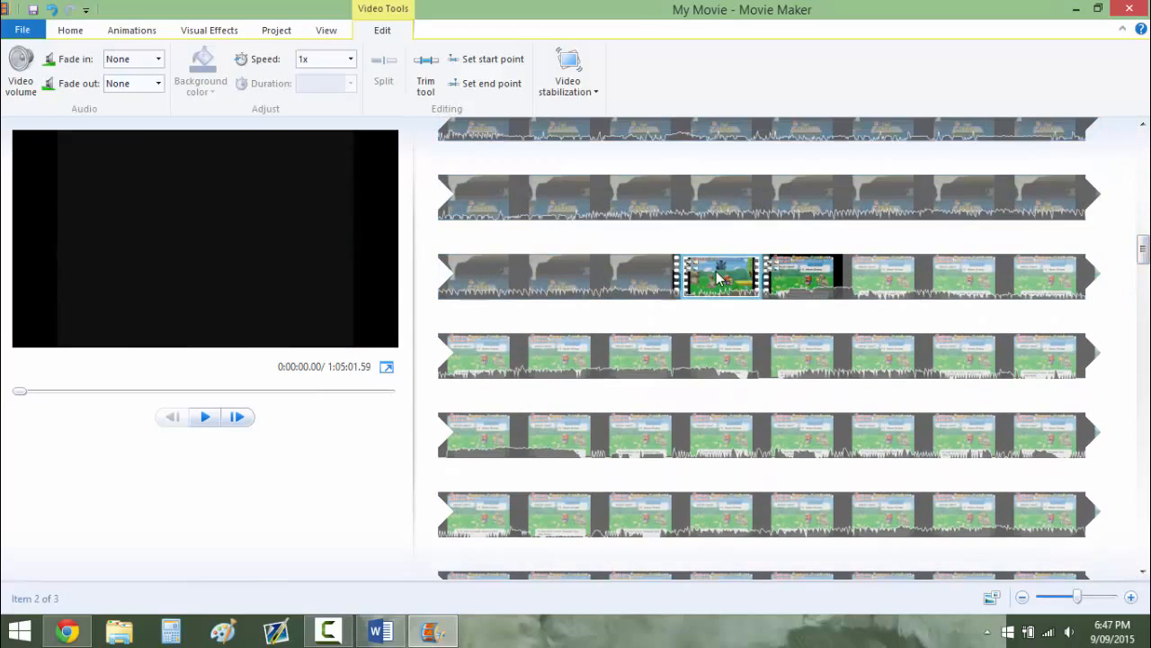
key(Delete)
key(Delete)
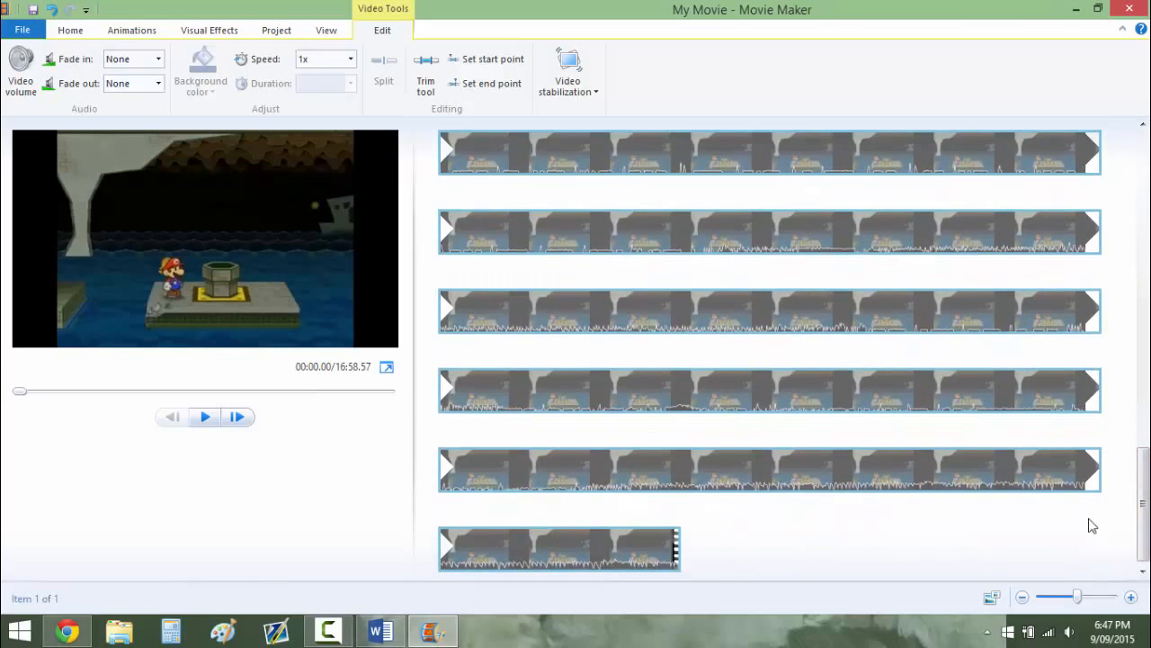
Look through the remaining clip on the timeline and show its frame at 08:14.43.
drag(1144, 508, 1144, 178)
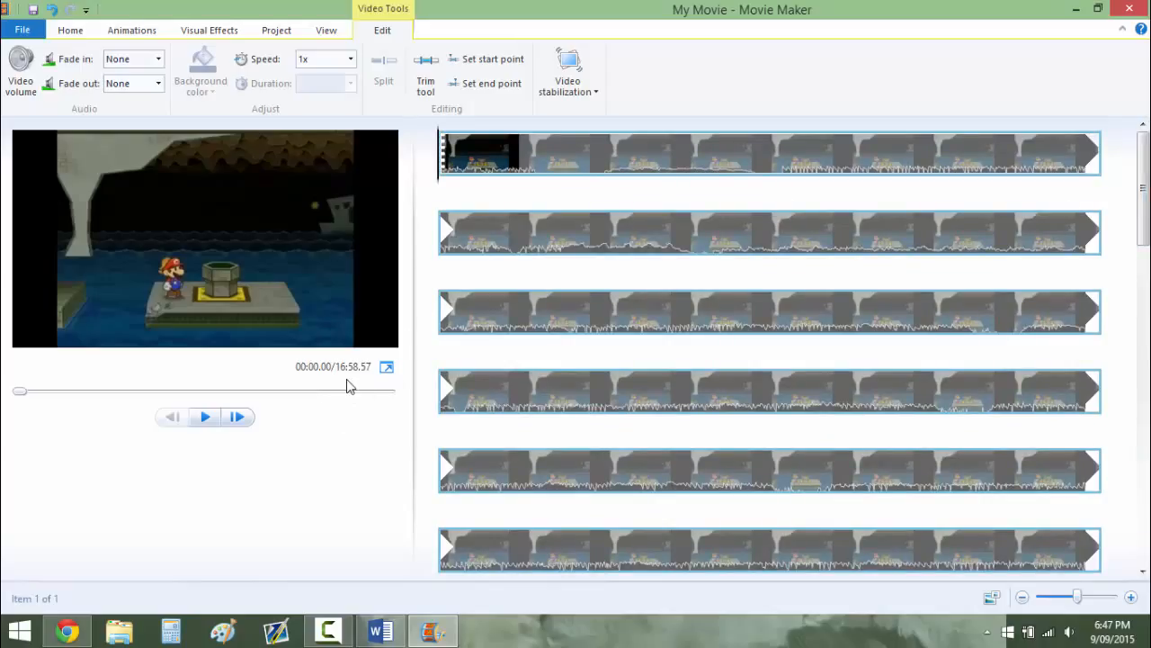
drag(1144, 216, 1142, 353)
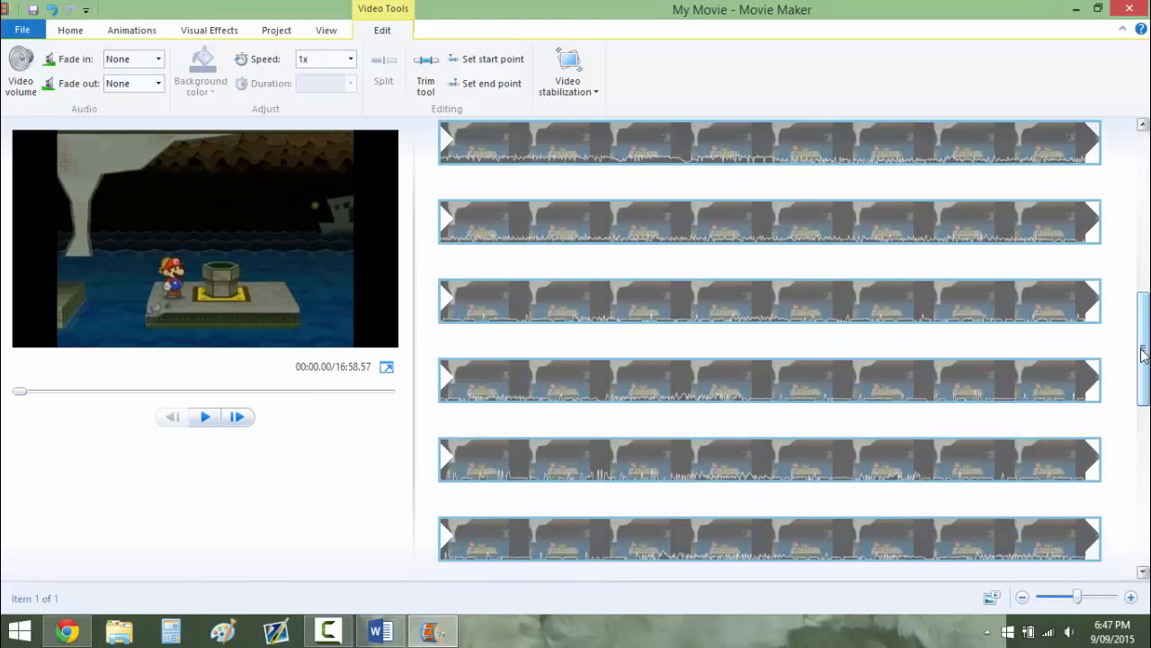
click(710, 312)
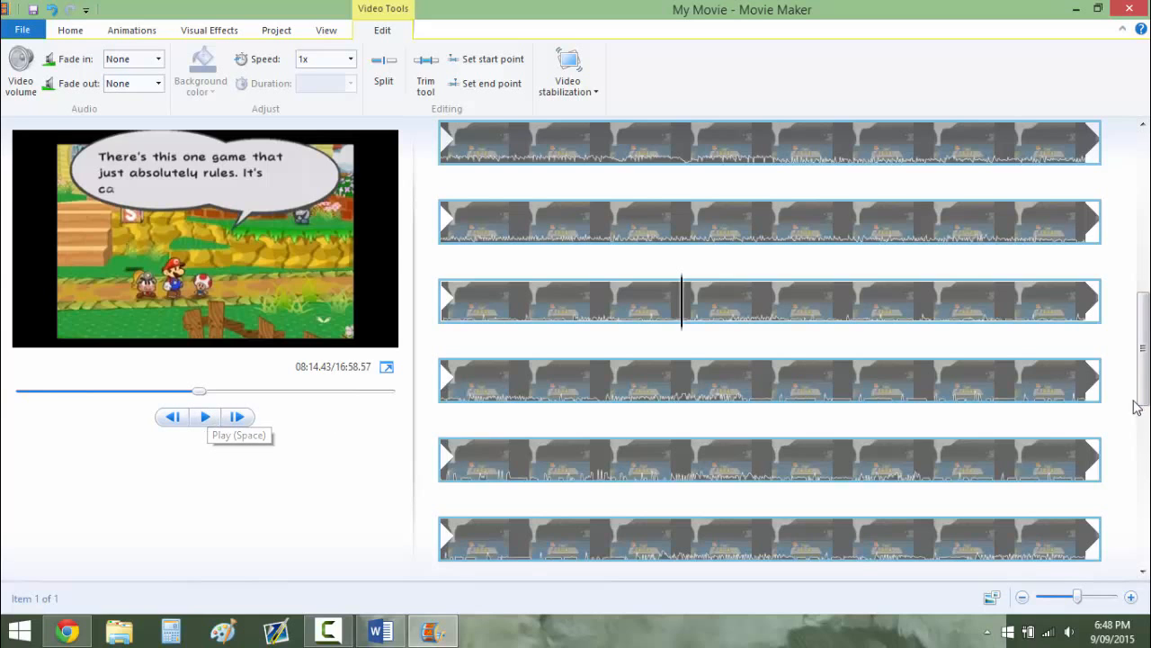
drag(1145, 359, 1142, 187)
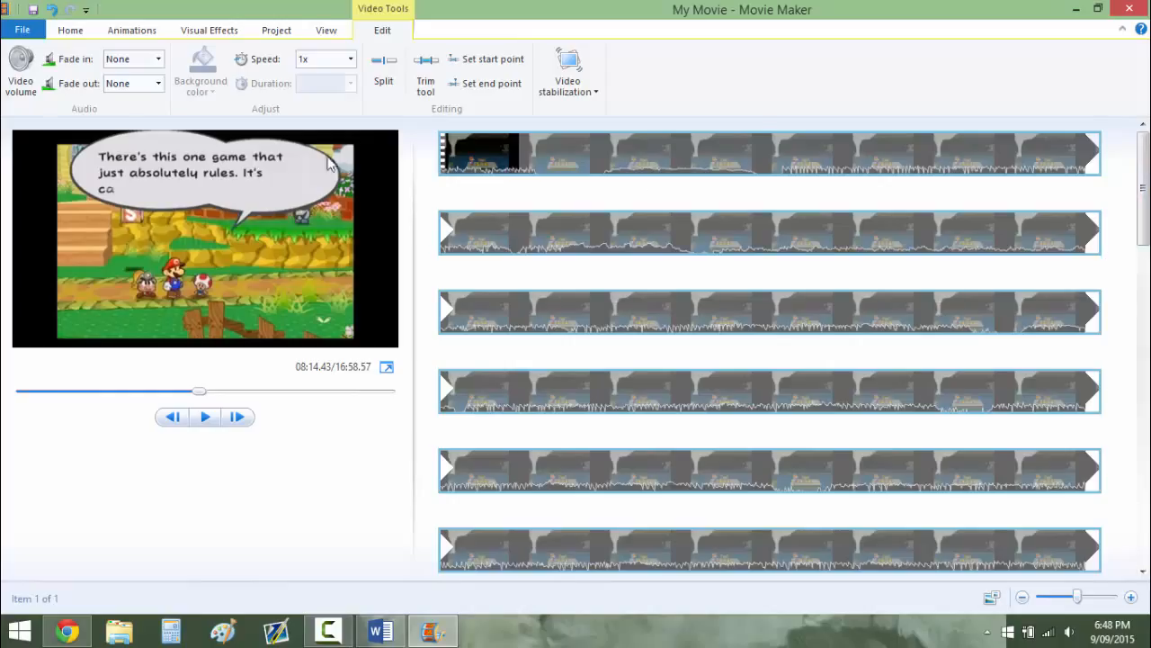
Examine the output presets available for saving the movie, including YouTube, high-definition display, computer and phone settings.
click(79, 36)
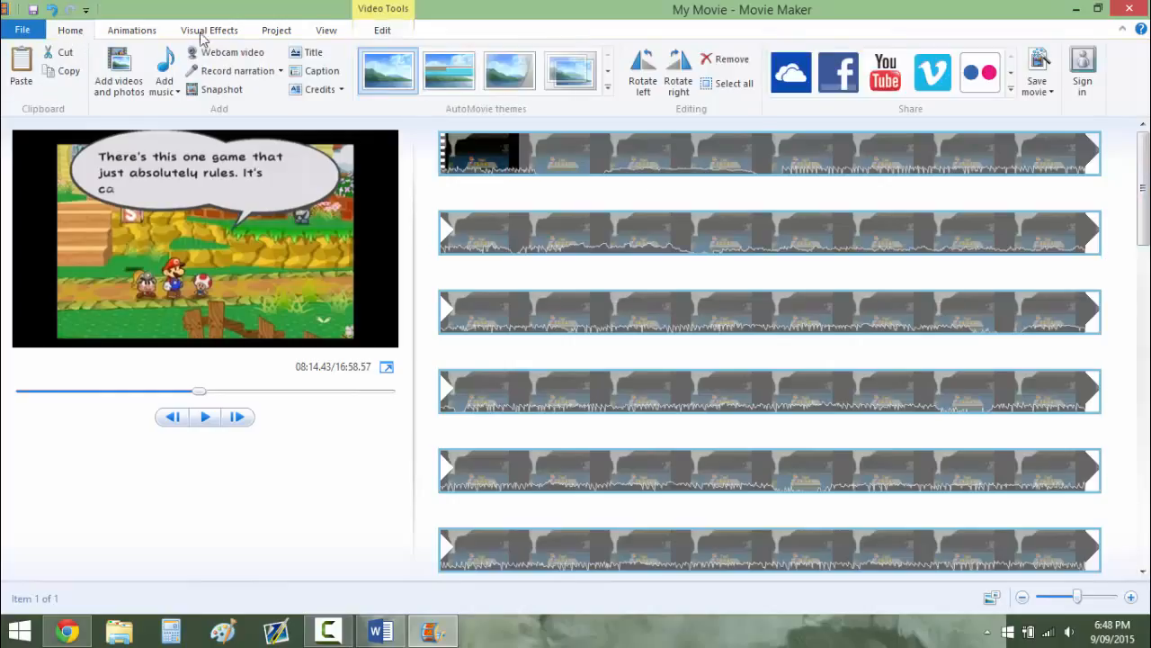
click(1044, 90)
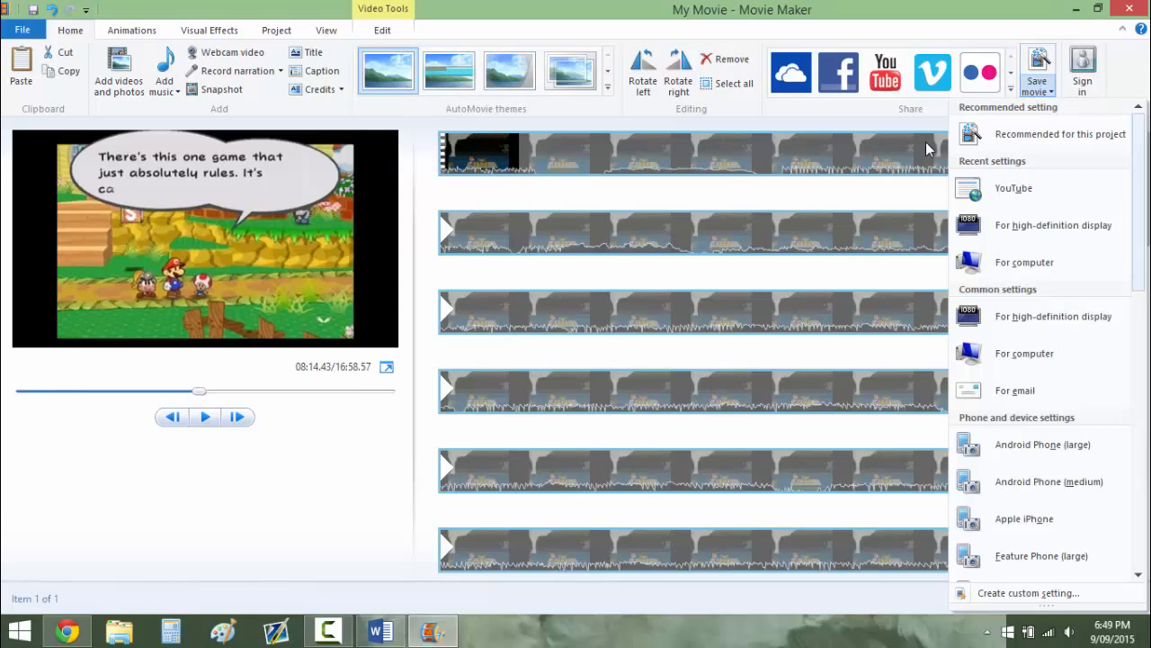
click(1040, 89)
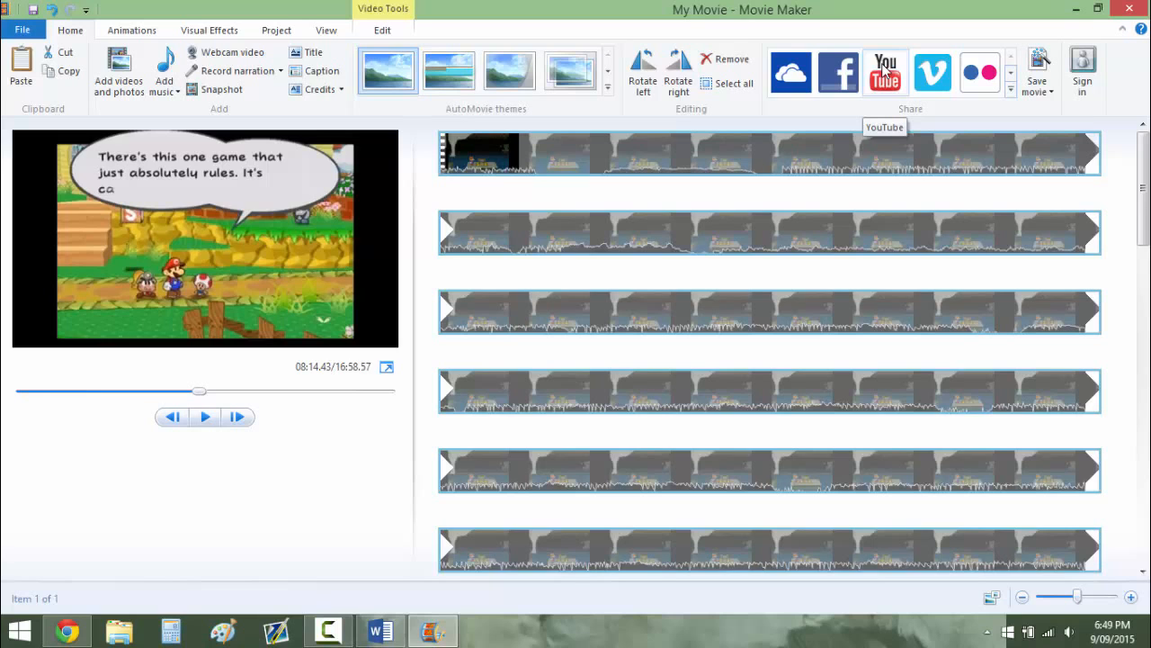
click(1043, 92)
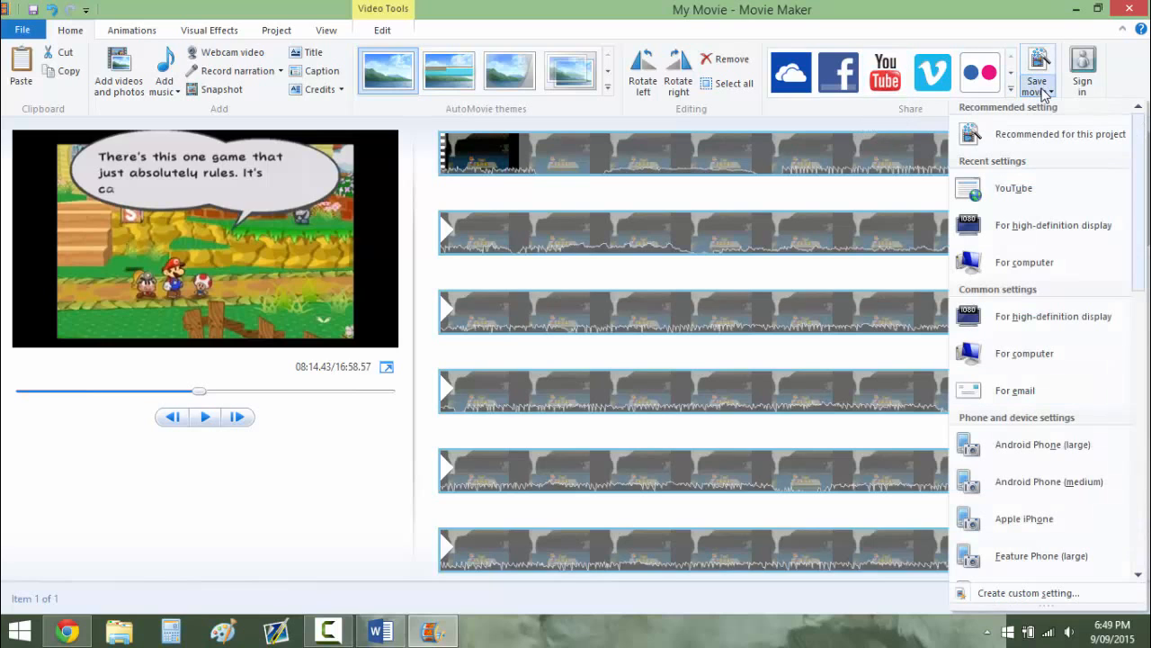
click(1043, 92)
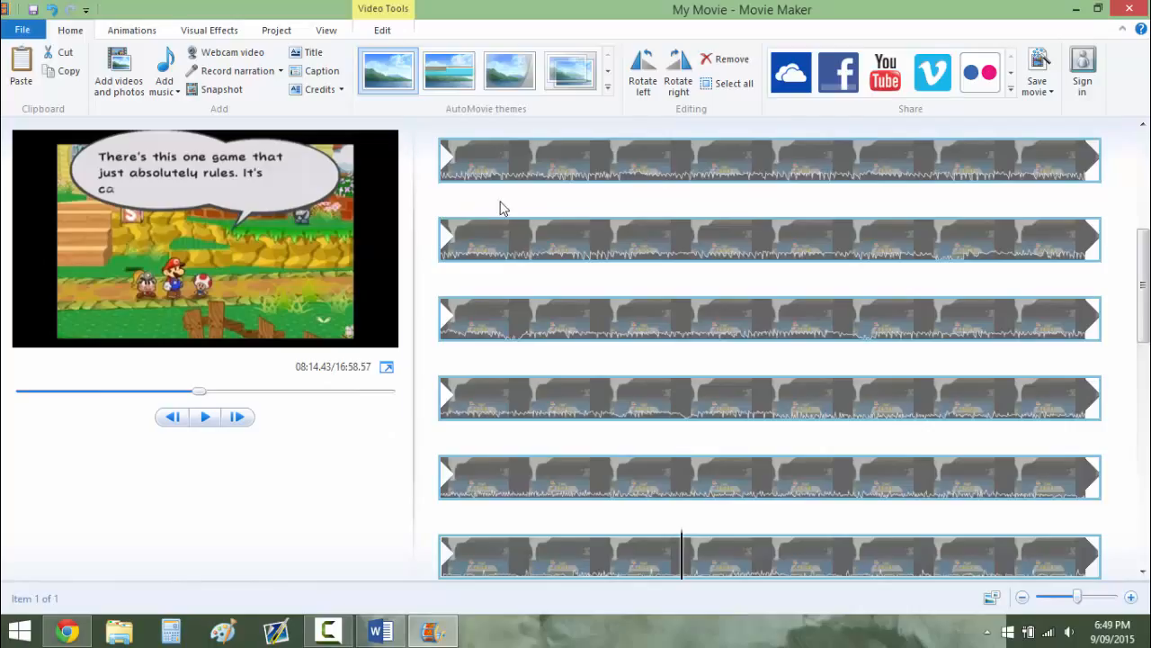
click(276, 31)
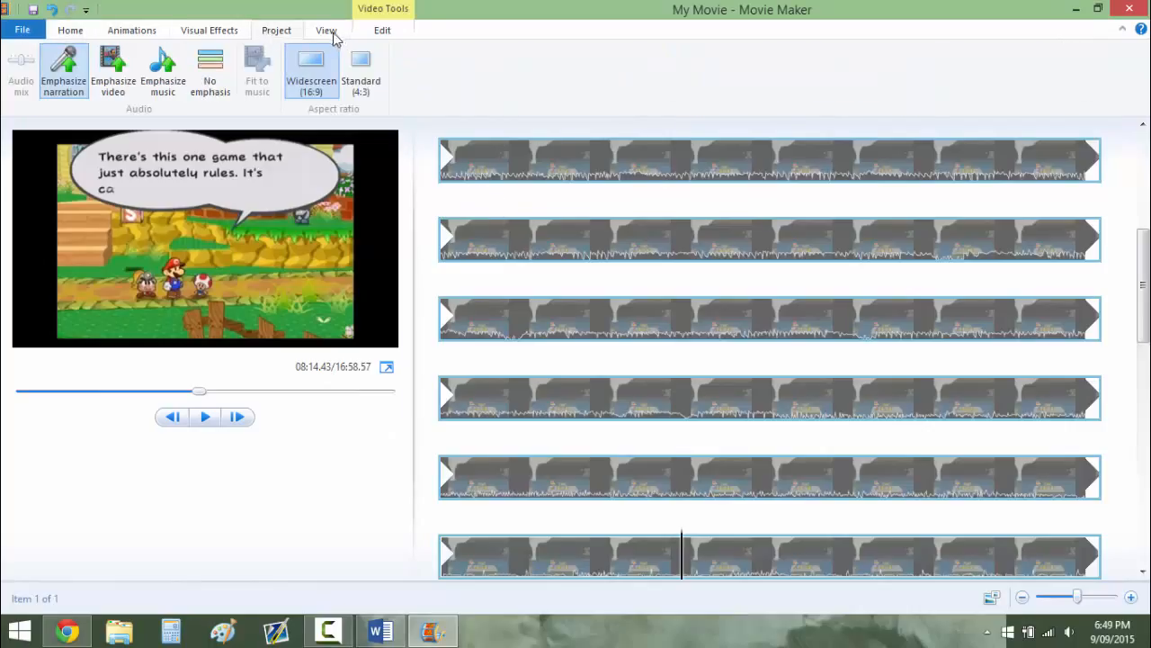
click(331, 33)
click(208, 33)
click(148, 32)
click(67, 33)
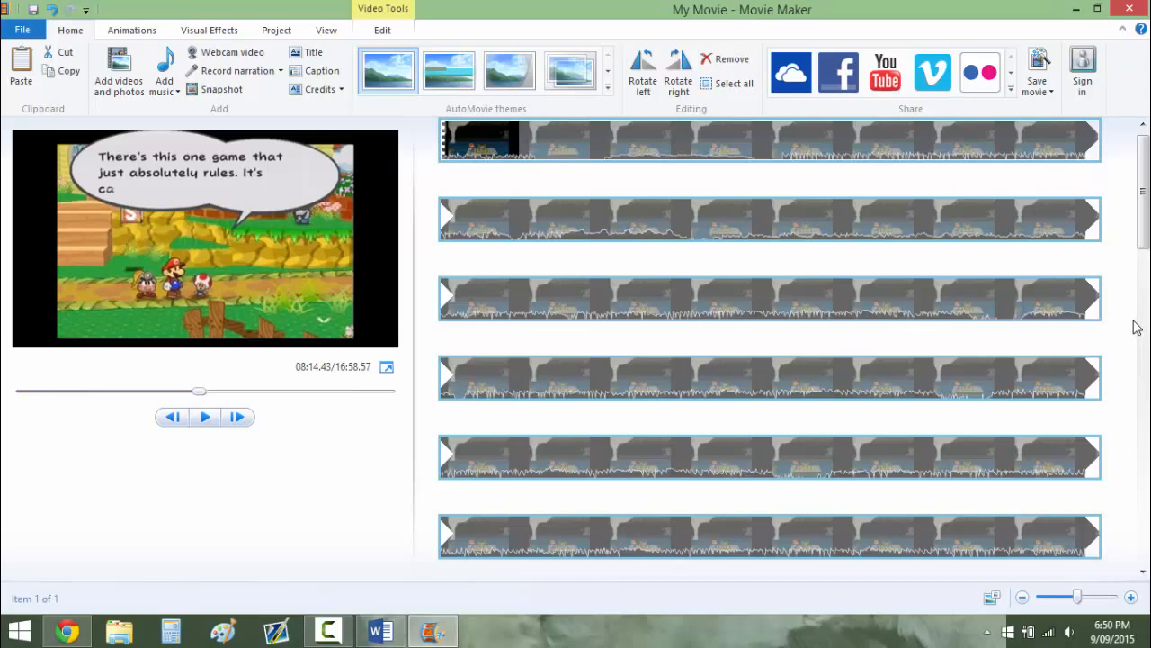
click(331, 629)
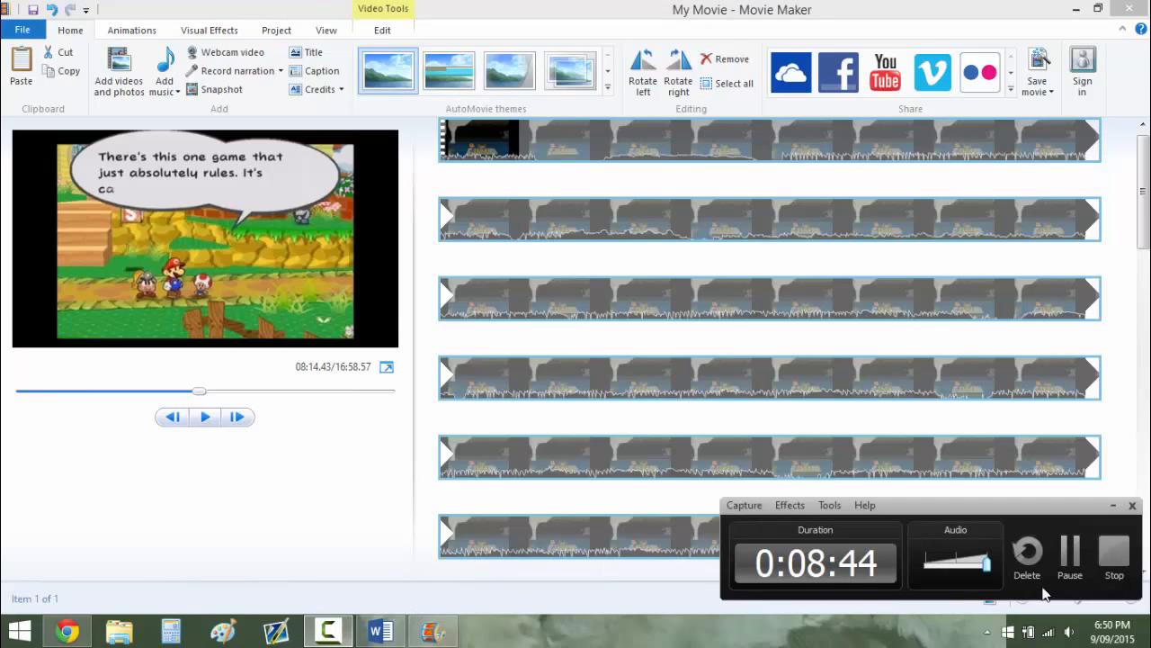